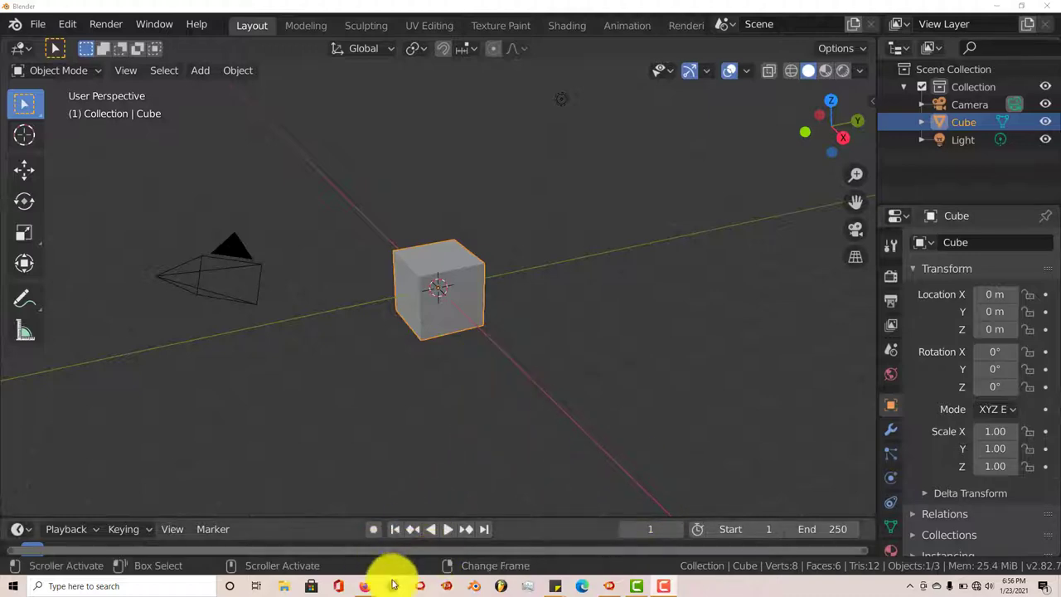
Step: Bring up the 'Introducing Piperator' blog post in Firefox
{"action": "left_click", "coordinate": [365, 586]}
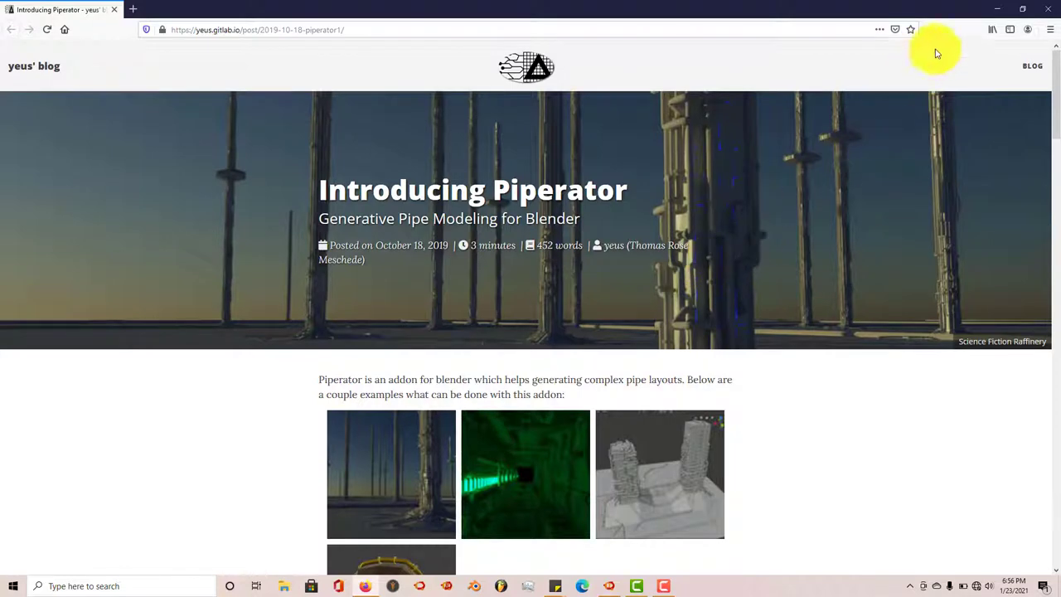
Step: Minimize Firefox to get back to Blender's default cube scene
{"action": "left_click", "coordinate": [995, 10]}
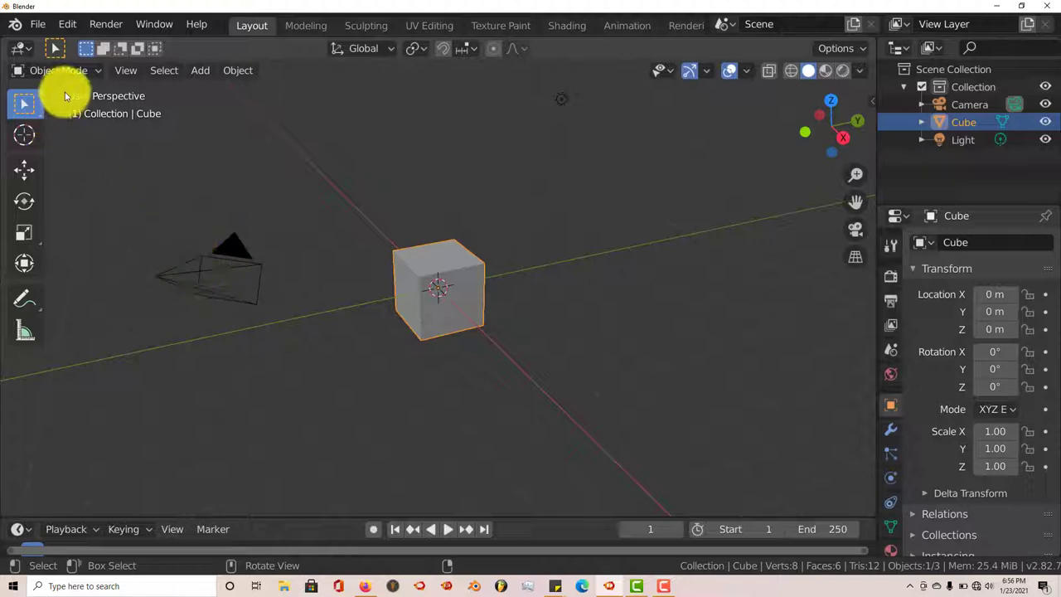
Step: Search add-ons for 'pipe', enable Add Mesh: Piperator under Testing, and close Preferences
{"action": "left_click", "coordinate": [67, 24]}
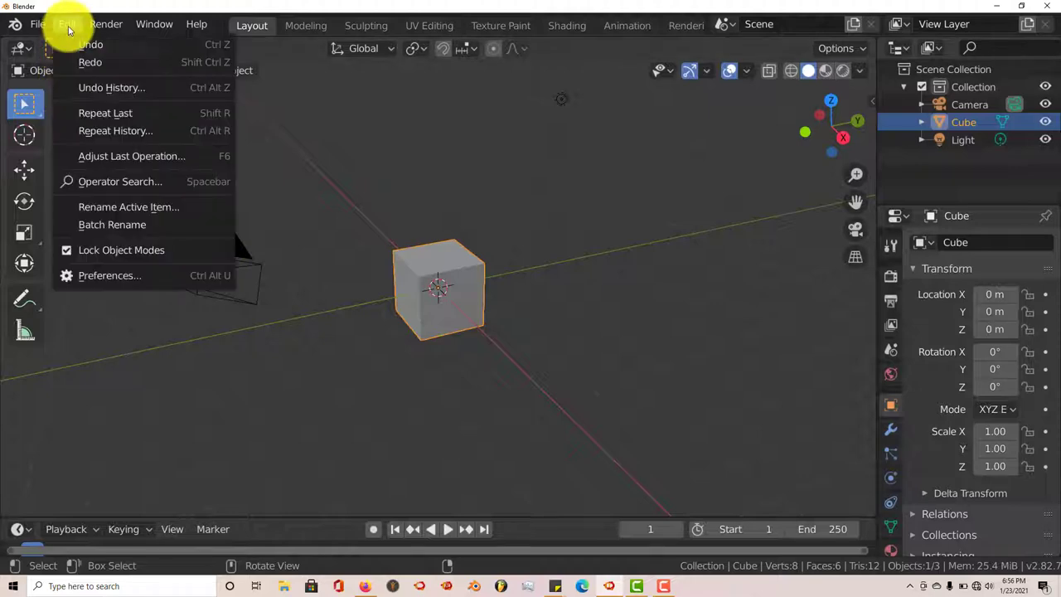
{"action": "left_click", "coordinate": [119, 281]}
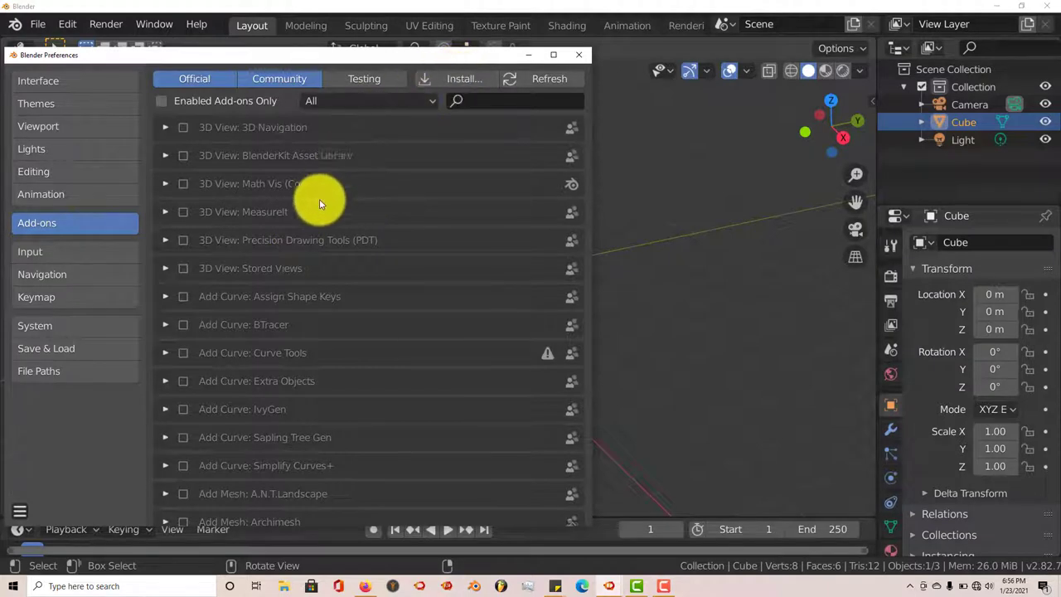
{"action": "left_click", "coordinate": [478, 103]}
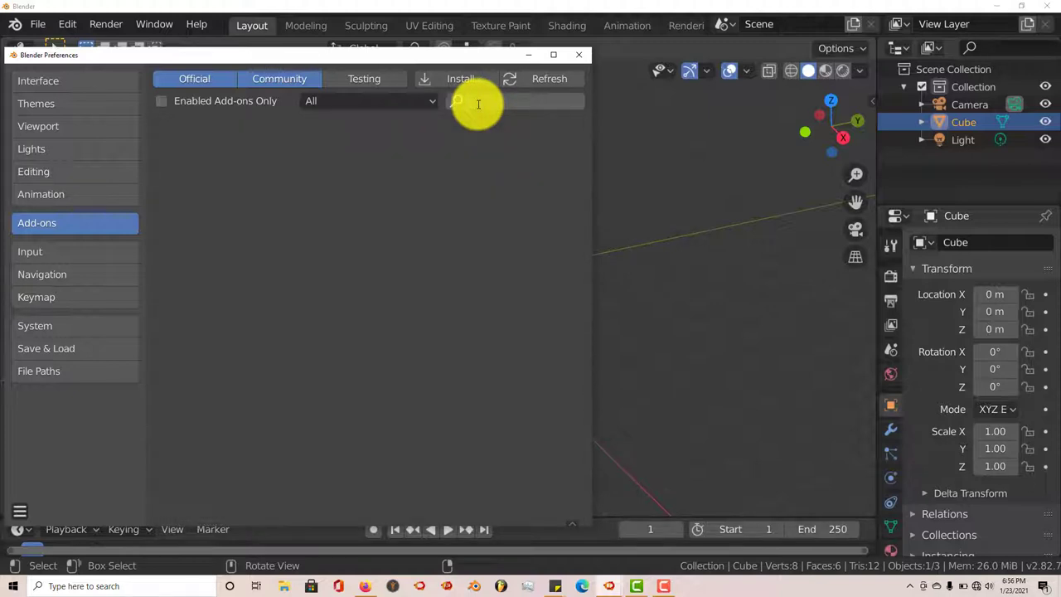
{"action": "type", "text": "pipe"}
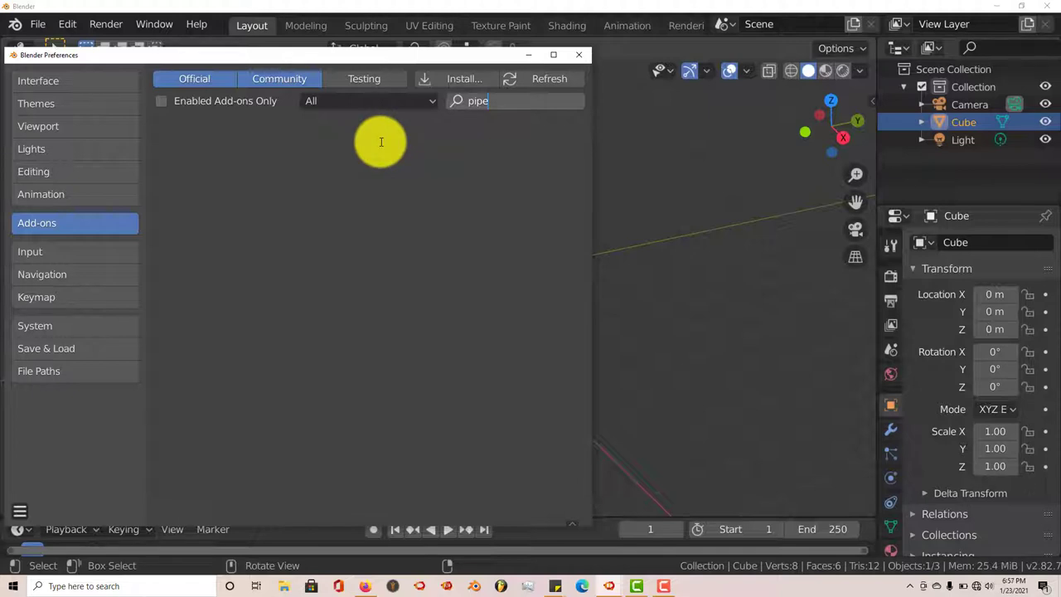
{"action": "left_click", "coordinate": [378, 78]}
{"action": "left_click", "coordinate": [378, 78]}
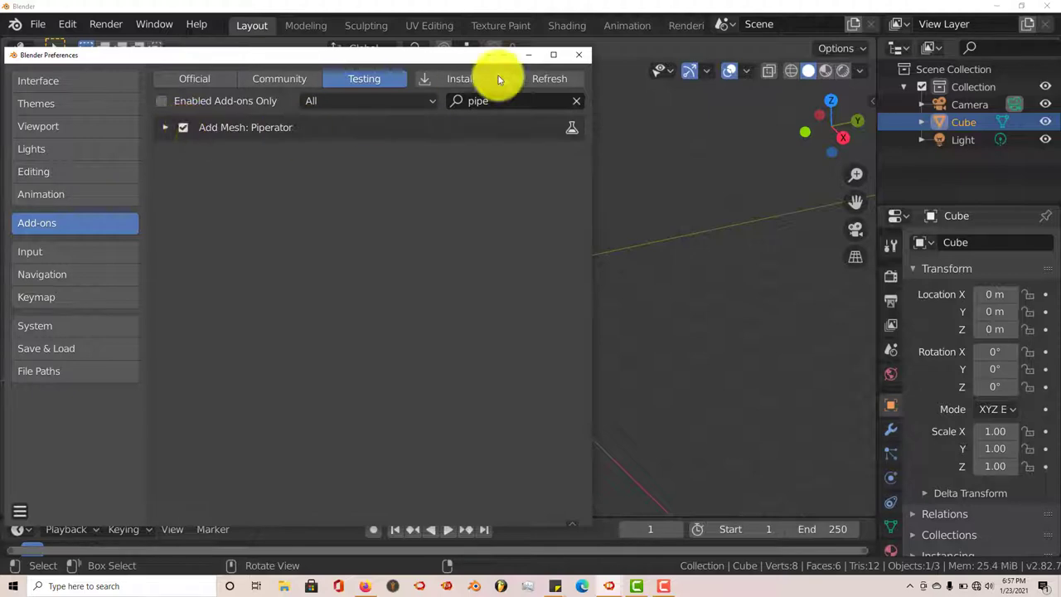
{"action": "left_click", "coordinate": [578, 55]}
Step: Zoom and orbit in on the default cube, then delete it
{"action": "scroll", "coordinate": [570, 217], "scroll_direction": "up", "scroll_amount": 2}
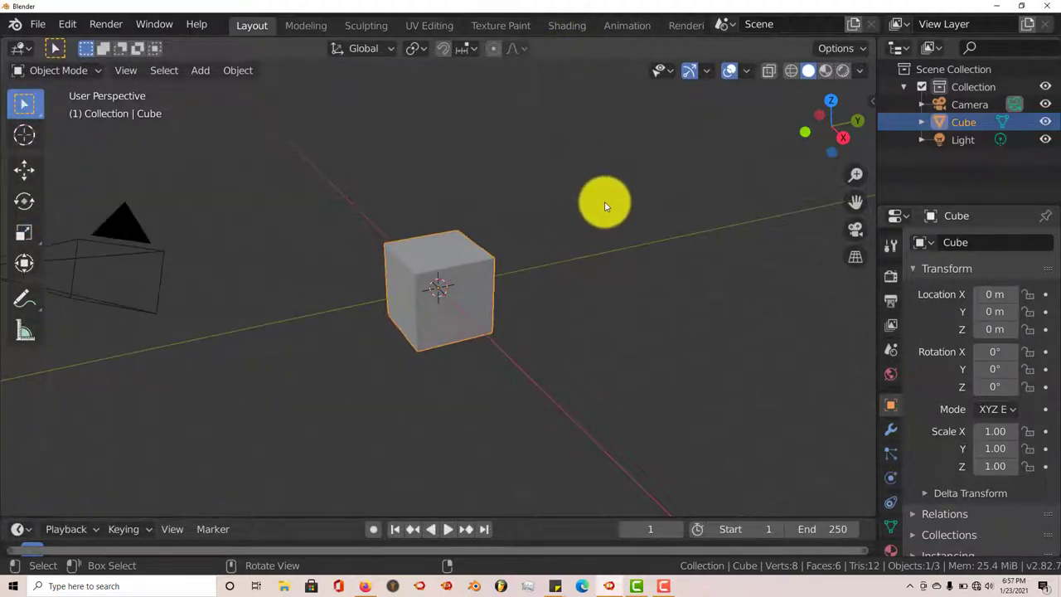
{"action": "left_click", "coordinate": [869, 100]}
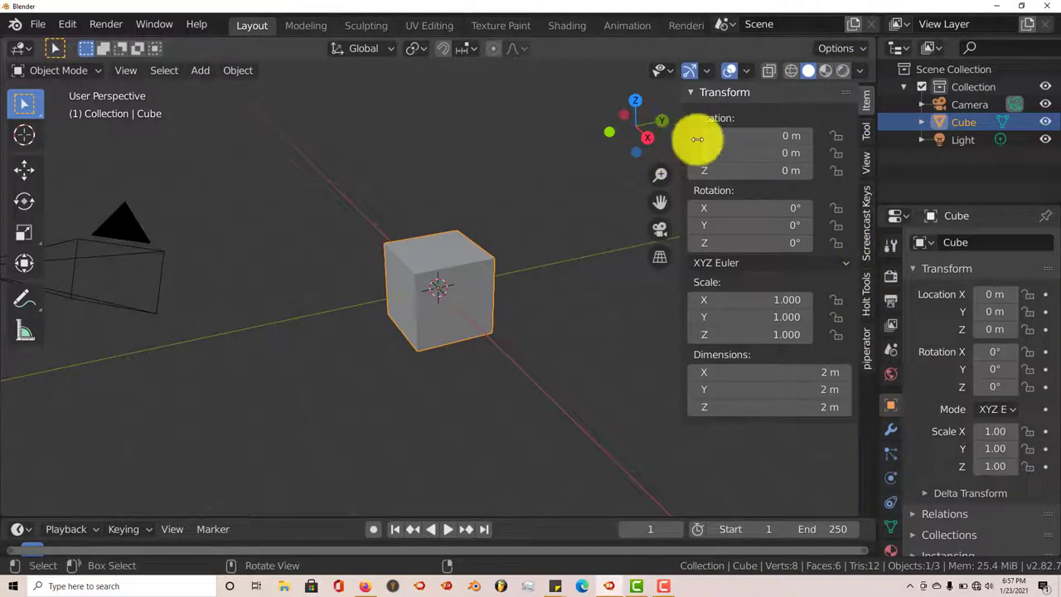
{"action": "key", "text": "n"}
{"action": "scroll", "coordinate": [578, 285], "scroll_direction": "up", "scroll_amount": 2}
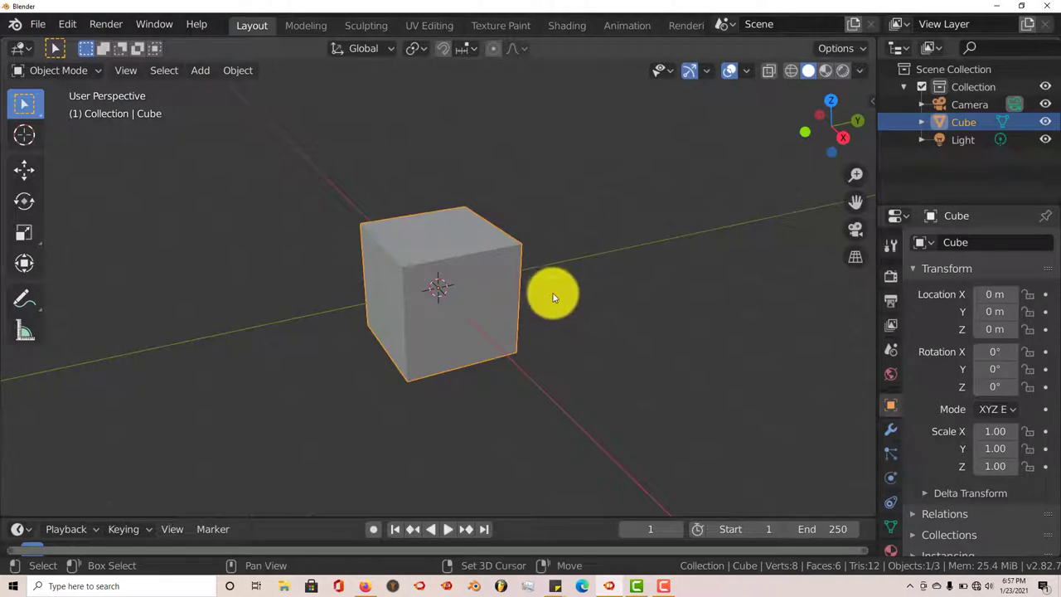
{"action": "middle_click_drag", "start_coordinate": [552, 291], "coordinate": [547, 255], "text": "shift"}
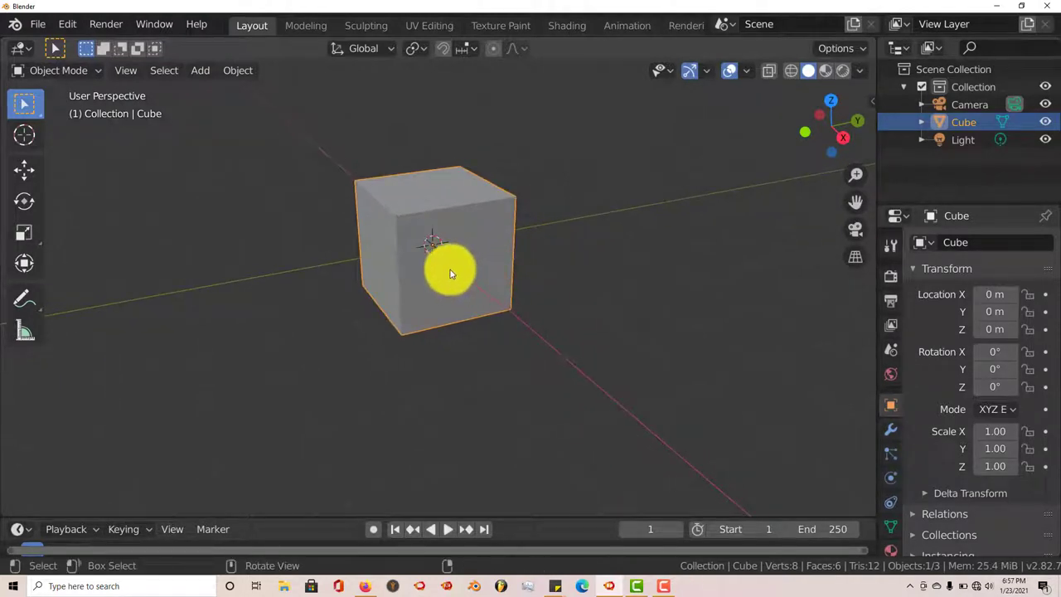
{"action": "middle_click_drag", "start_coordinate": [451, 273], "coordinate": [424, 296]}
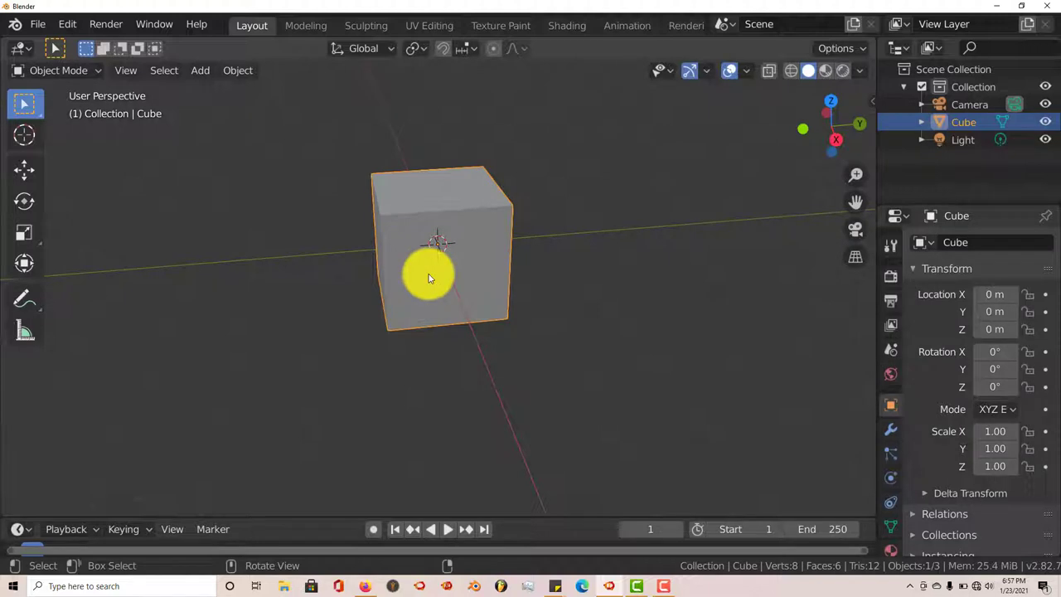
{"action": "middle_click_drag", "start_coordinate": [434, 277], "coordinate": [449, 276]}
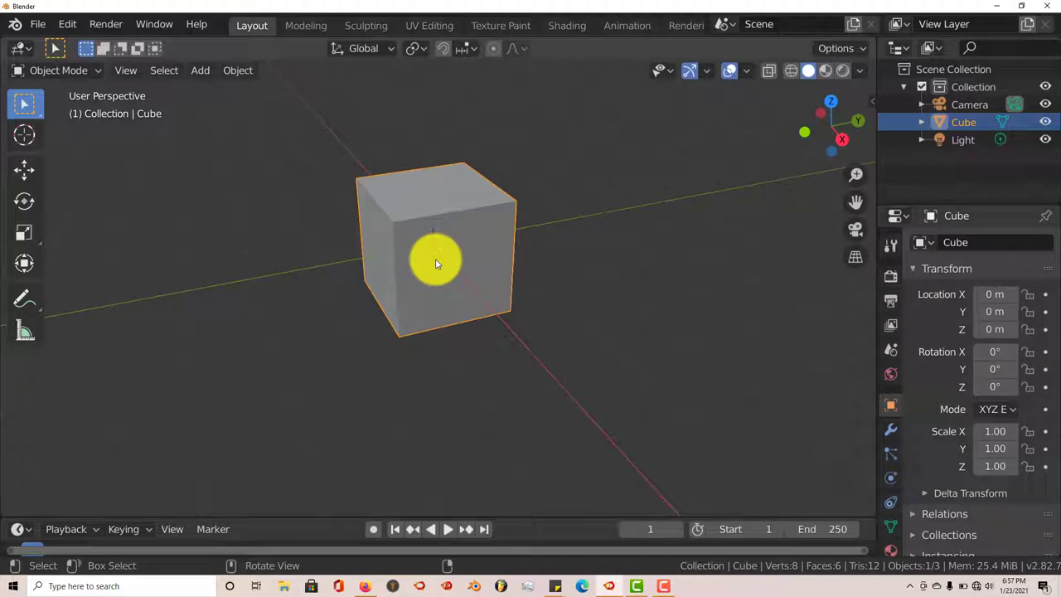
{"action": "key", "text": "Delete"}
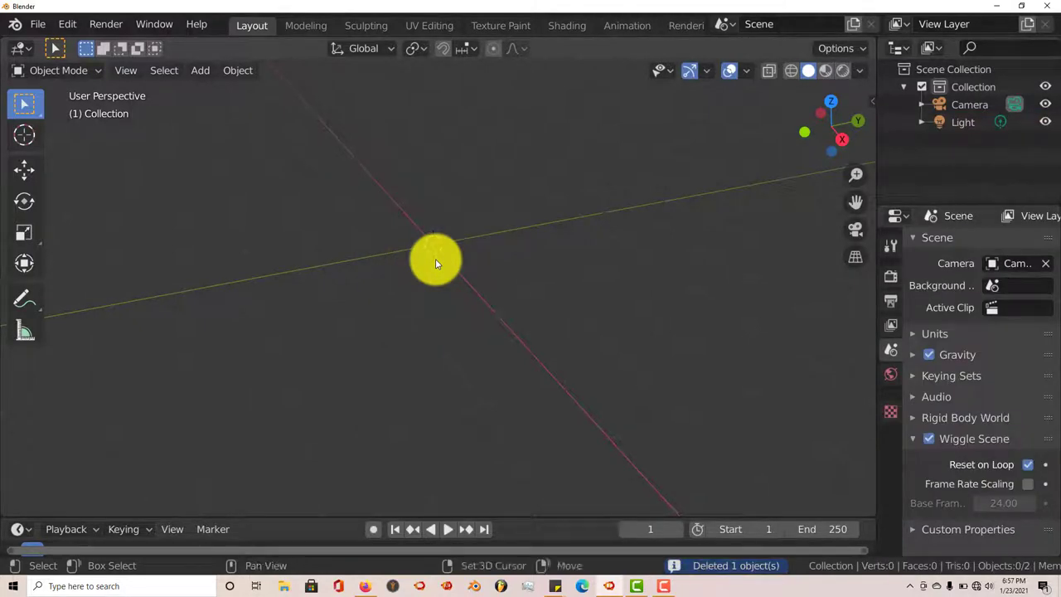
Step: Add a mesh plane at the origin and scale it up to 4.51
{"action": "key", "text": "shift+a"}
{"action": "mouse_move", "coordinate": [434, 239]}
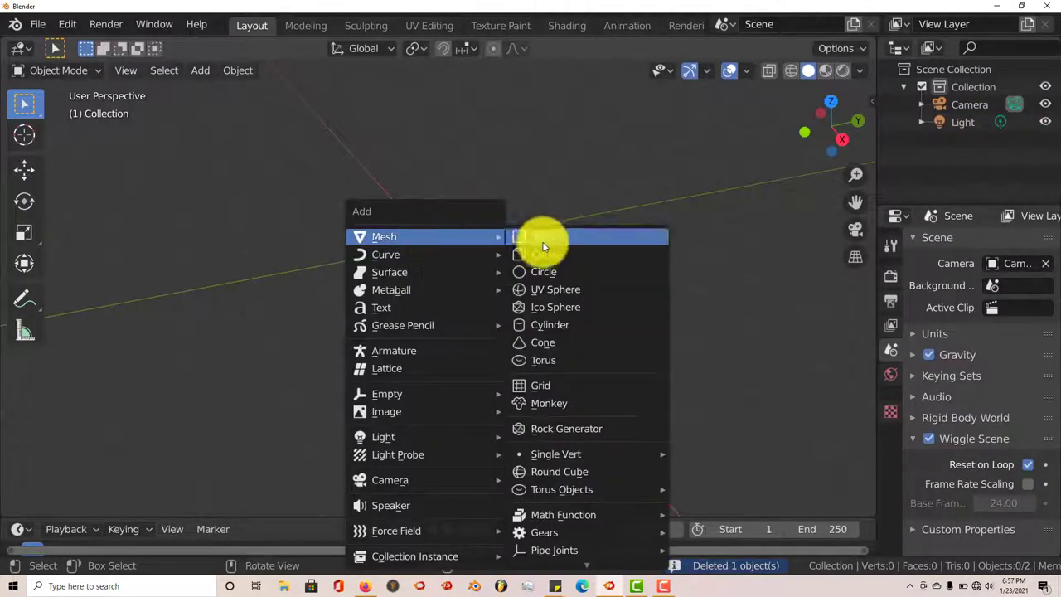
{"action": "left_click", "coordinate": [544, 242]}
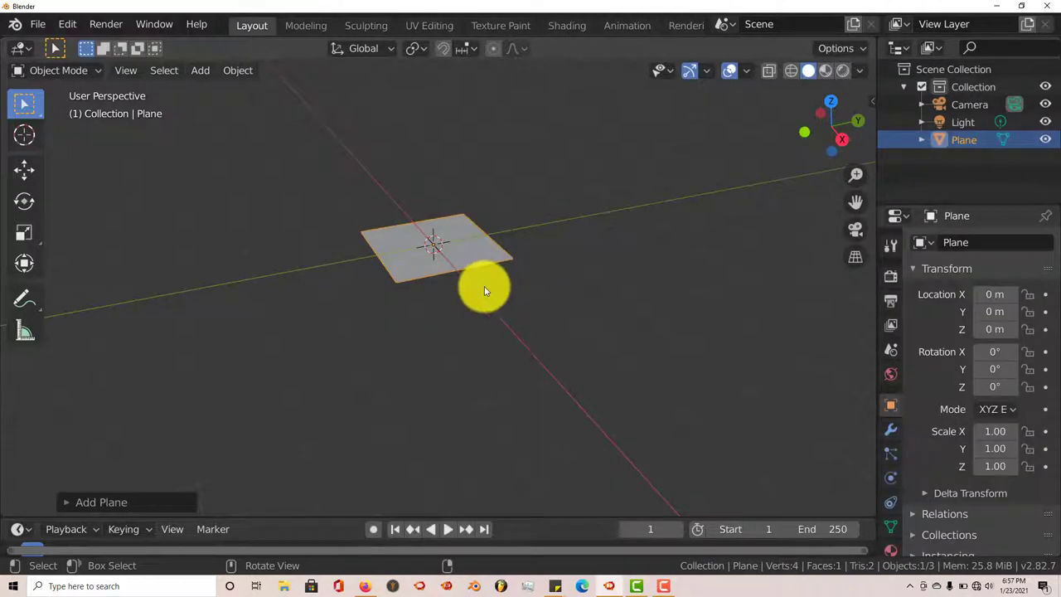
{"action": "key", "text": "s"}
{"action": "left_click", "coordinate": [693, 381]}
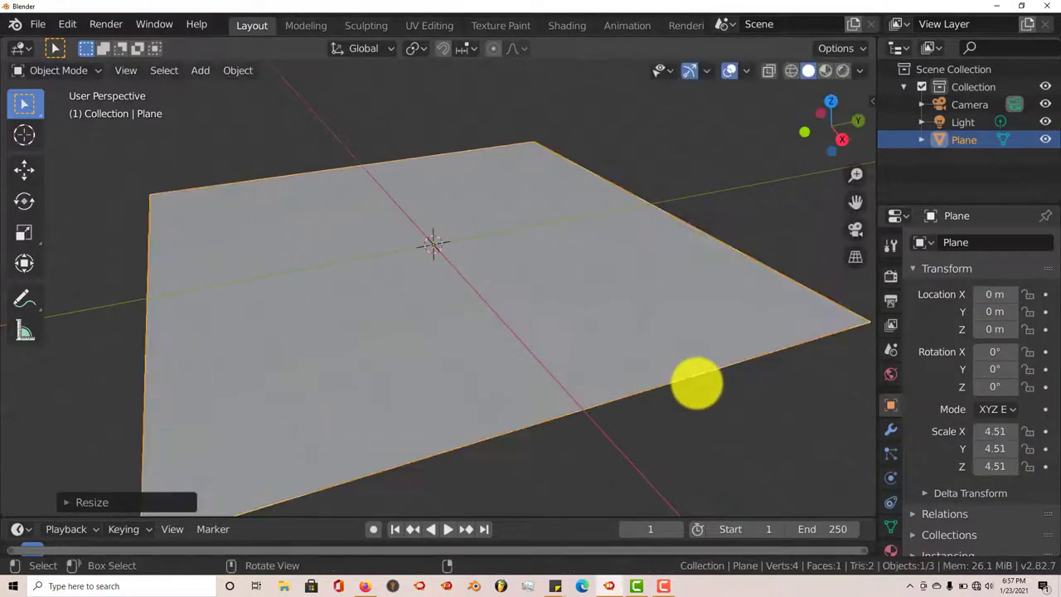
{"action": "mouse_move", "coordinate": [571, 376]}
{"action": "middle_mouse_down"}
{"action": "mouse_move", "coordinate": [611, 383]}
{"action": "mouse_move", "coordinate": [559, 375]}
{"action": "mouse_move", "coordinate": [572, 369]}
{"action": "mouse_move", "coordinate": [556, 384]}
{"action": "mouse_move", "coordinate": [572, 388]}
{"action": "middle_mouse_up"}
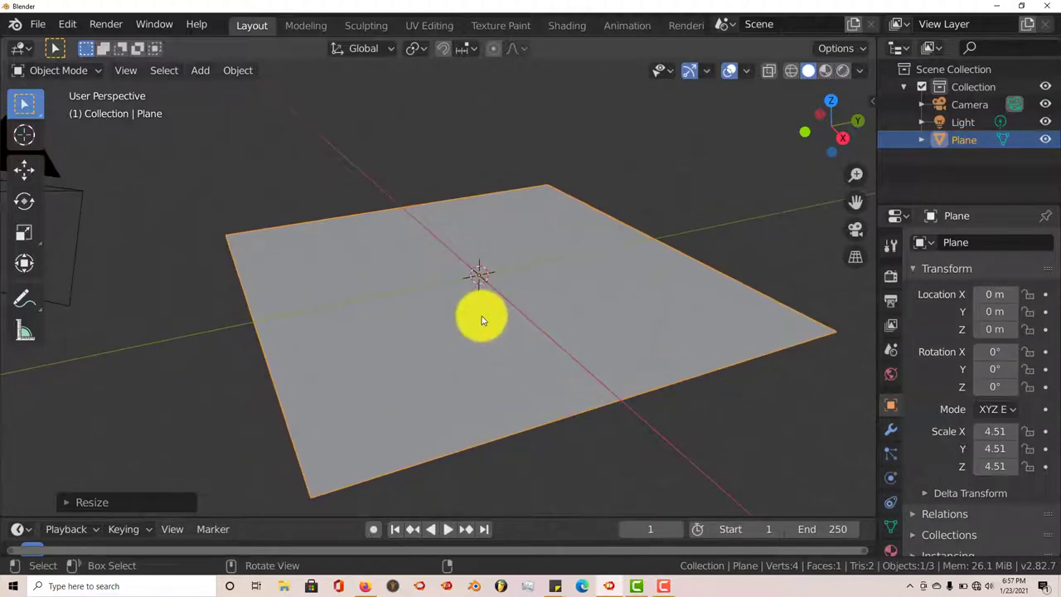
{"action": "middle_click_drag", "start_coordinate": [481, 318], "coordinate": [494, 323]}
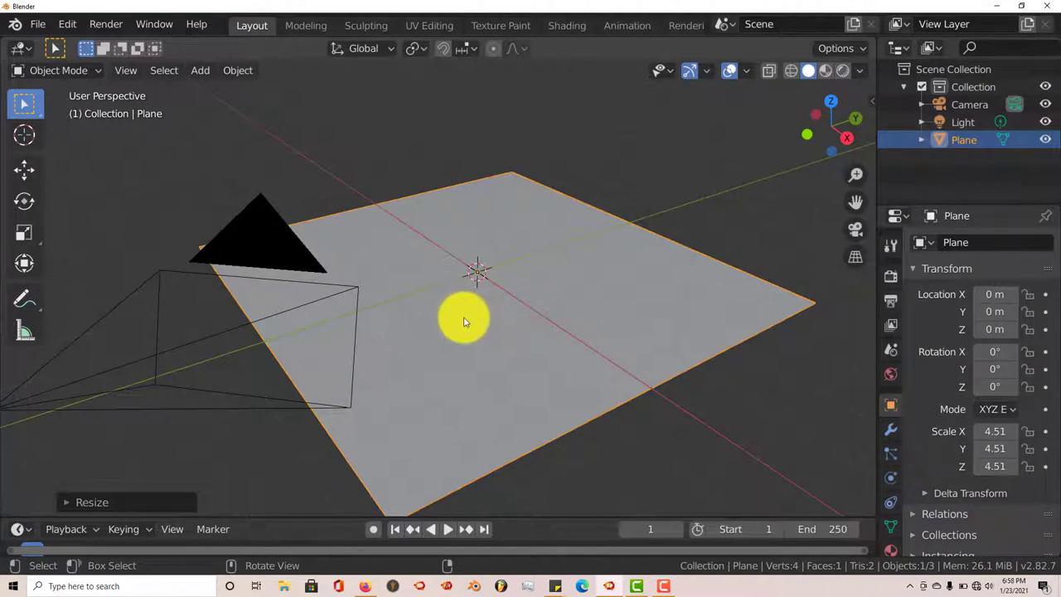
{"action": "mouse_move", "coordinate": [461, 321]}
{"action": "middle_mouse_down"}
{"action": "mouse_move", "coordinate": [436, 320]}
{"action": "mouse_move", "coordinate": [452, 323]}
{"action": "middle_mouse_up"}
Step: Extrude the plane's back edge straight up about 2.93 m into a wall
{"action": "key", "text": "Tab"}
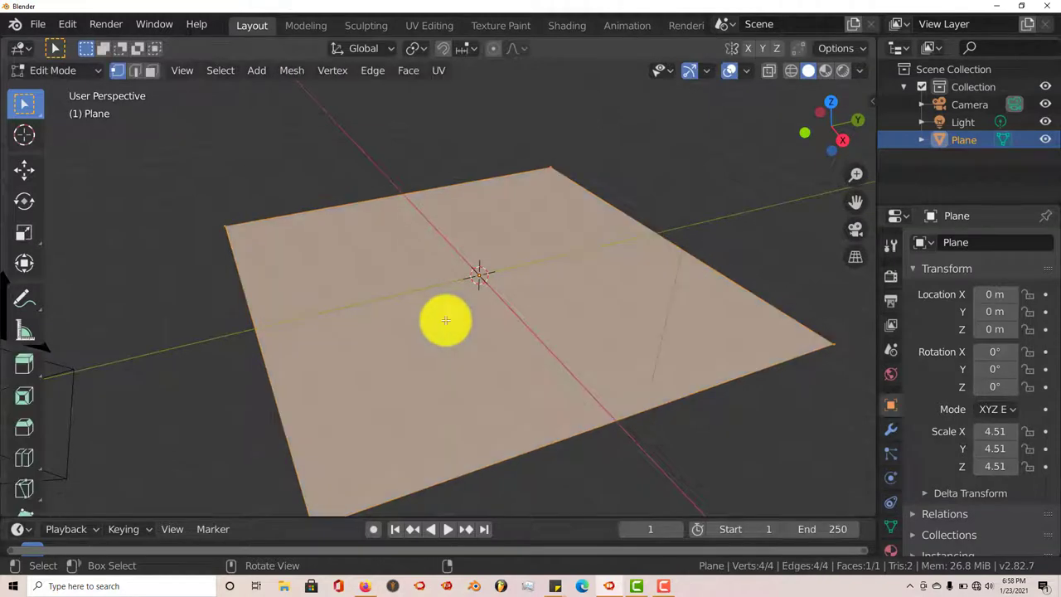
{"action": "left_click", "coordinate": [133, 70]}
{"action": "left_click", "coordinate": [399, 192]}
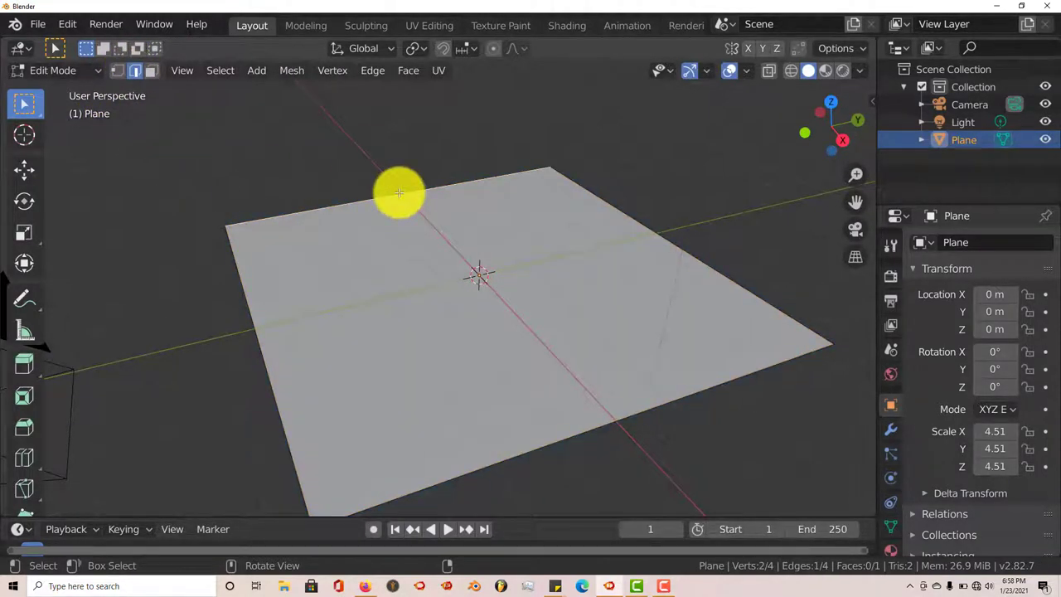
{"action": "key", "text": "e"}
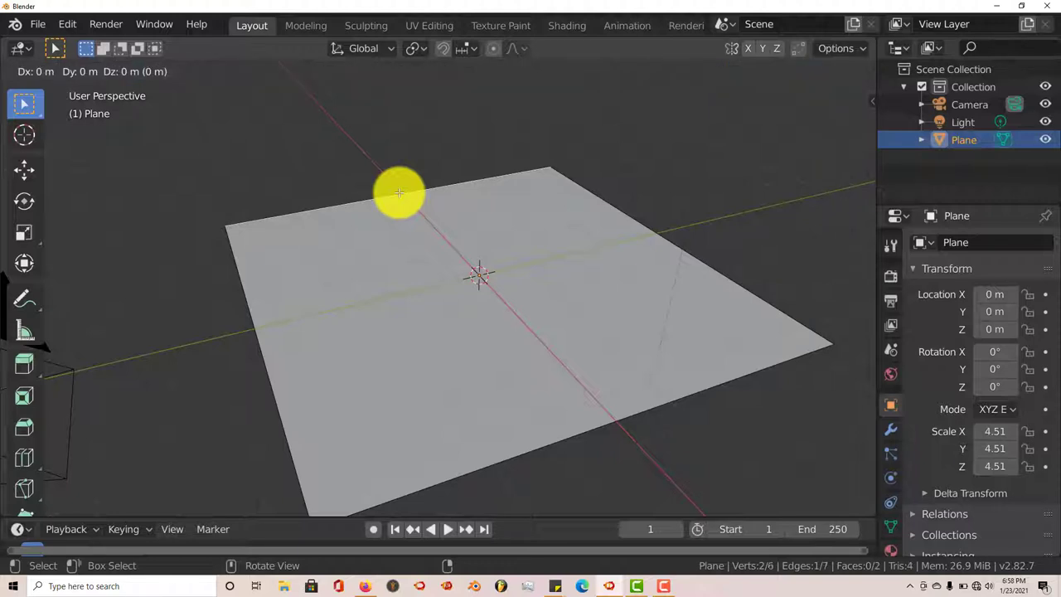
{"action": "key", "text": "z"}
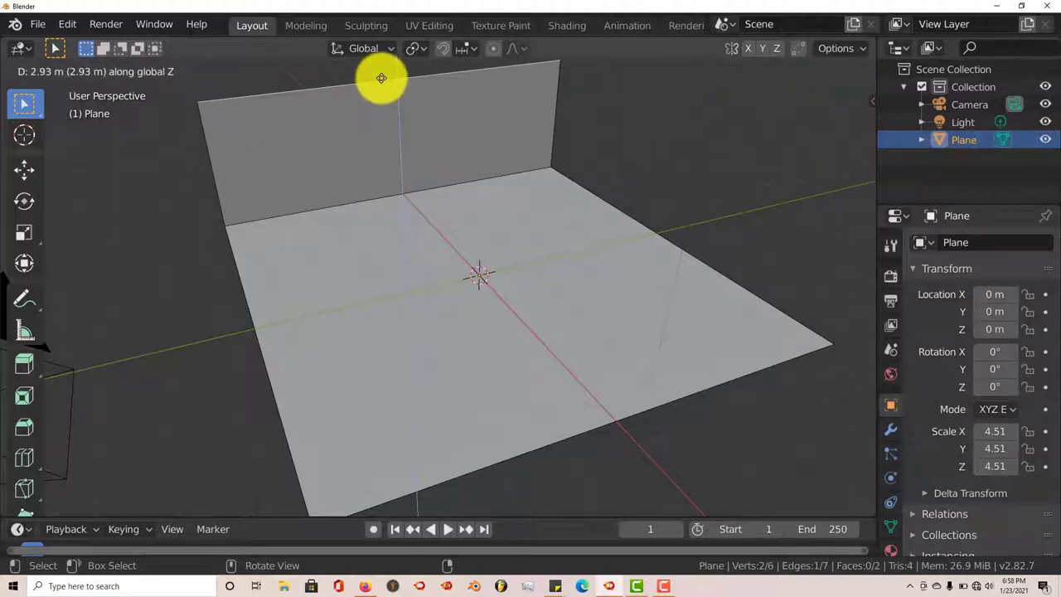
{"action": "left_click", "coordinate": [381, 71]}
{"action": "middle_click_drag", "start_coordinate": [393, 213], "coordinate": [451, 250]}
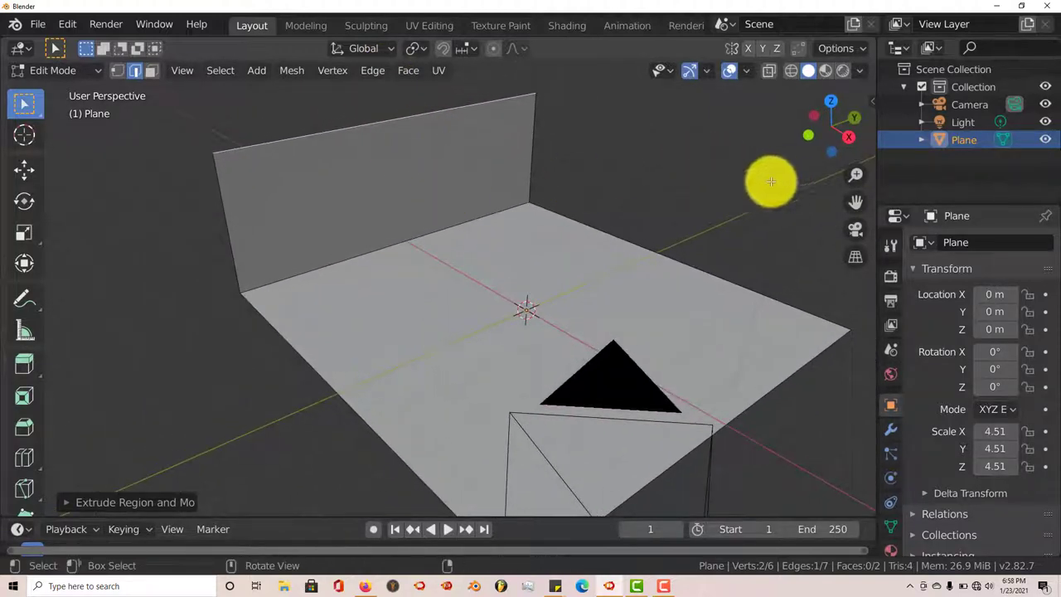
Step: Display face normals at length about 1.07 and orbit to inspect the floor and wall
{"action": "left_click", "coordinate": [746, 70]}
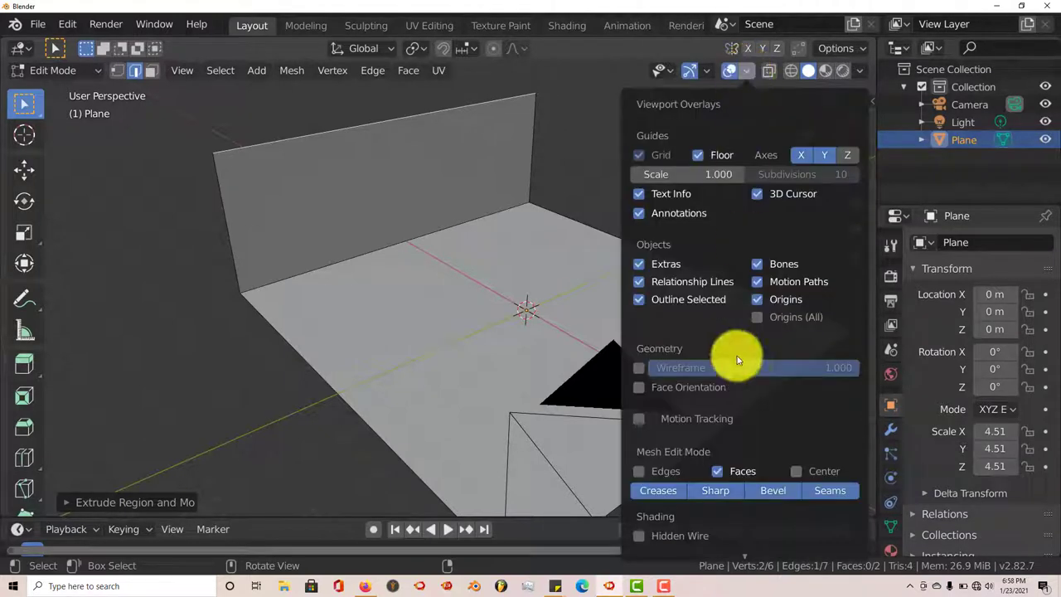
{"action": "scroll", "coordinate": [726, 499], "scroll_direction": "down", "scroll_amount": 5}
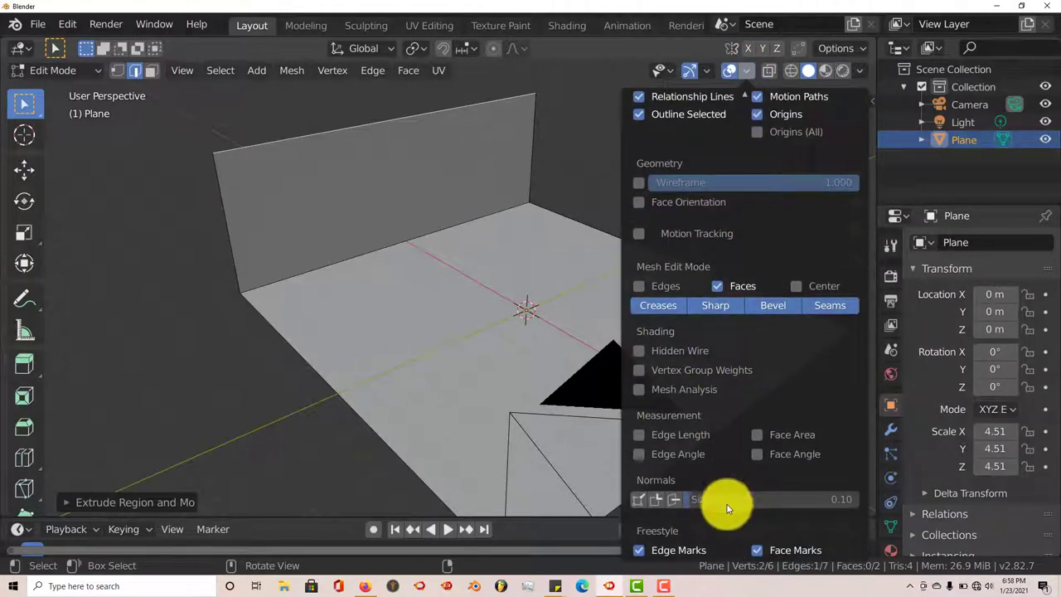
{"action": "left_click", "coordinate": [673, 500]}
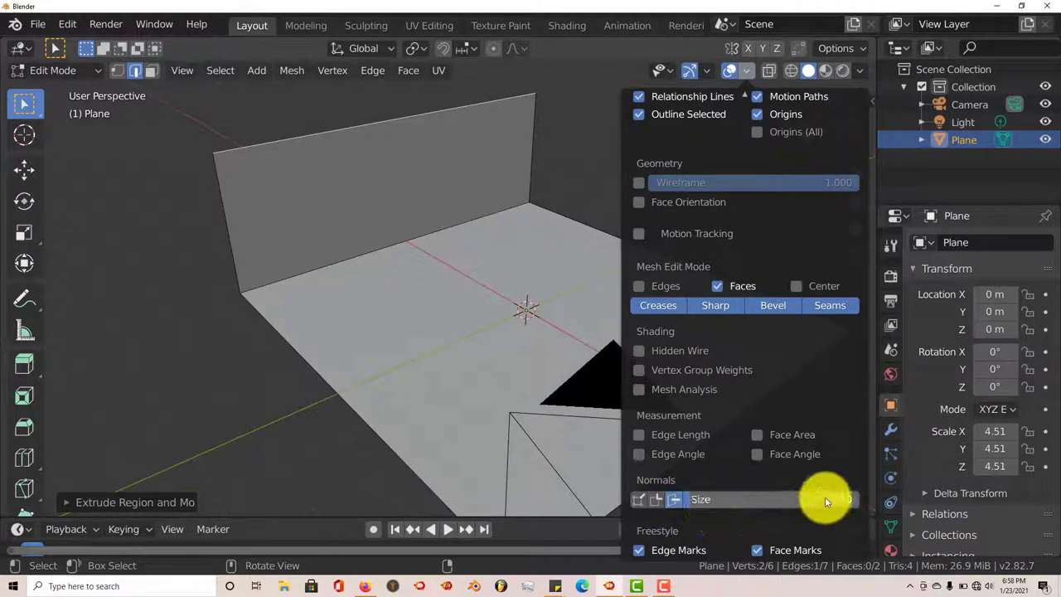
{"action": "left_click_drag", "start_coordinate": [816, 498], "coordinate": [920, 492]}
{"action": "middle_click_drag", "start_coordinate": [396, 343], "coordinate": [345, 310]}
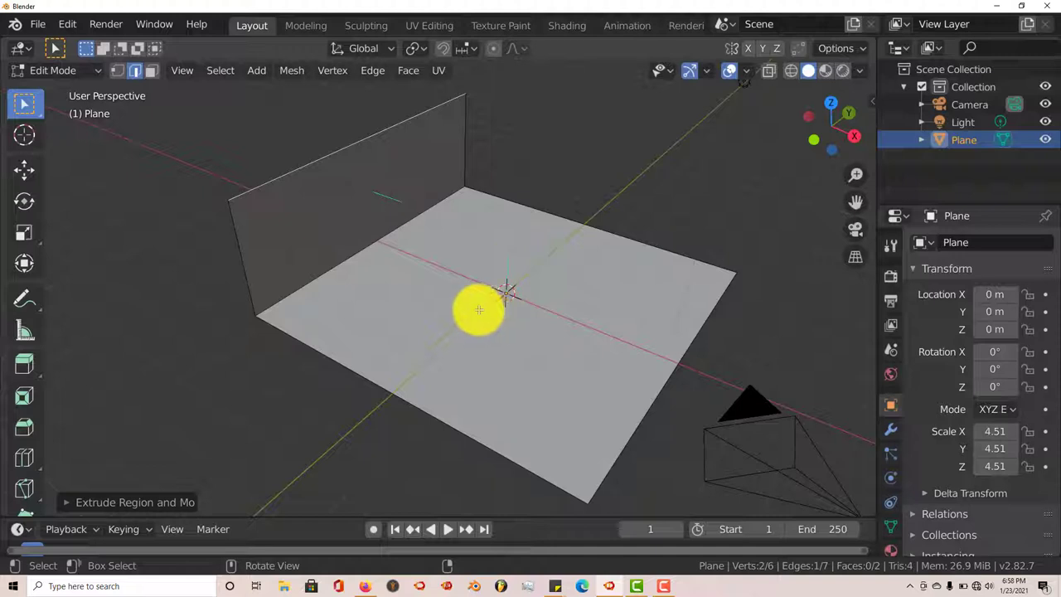
{"action": "mouse_move", "coordinate": [474, 307]}
{"action": "middle_mouse_down"}
{"action": "mouse_move", "coordinate": [481, 287]}
{"action": "mouse_move", "coordinate": [475, 295]}
{"action": "middle_mouse_up"}
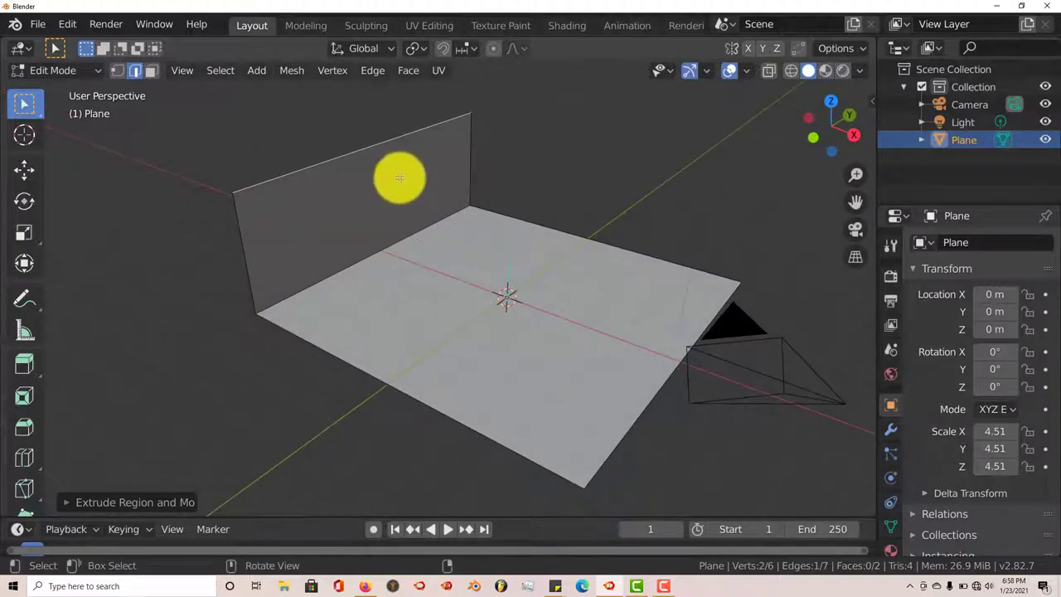
{"action": "middle_click_drag", "start_coordinate": [505, 304], "coordinate": [347, 361]}
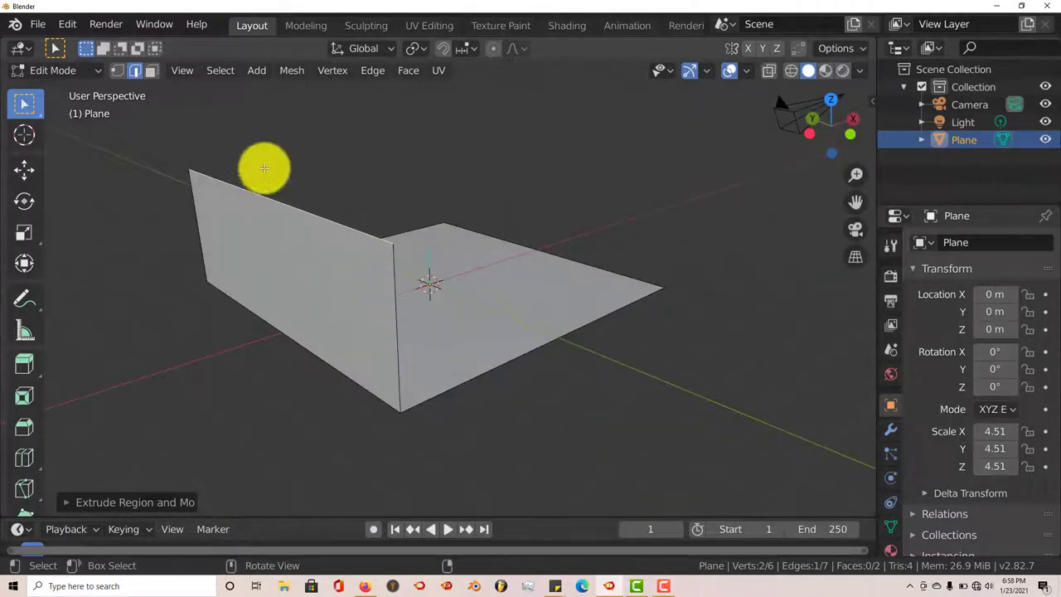
{"action": "middle_click_drag", "start_coordinate": [394, 228], "coordinate": [319, 260]}
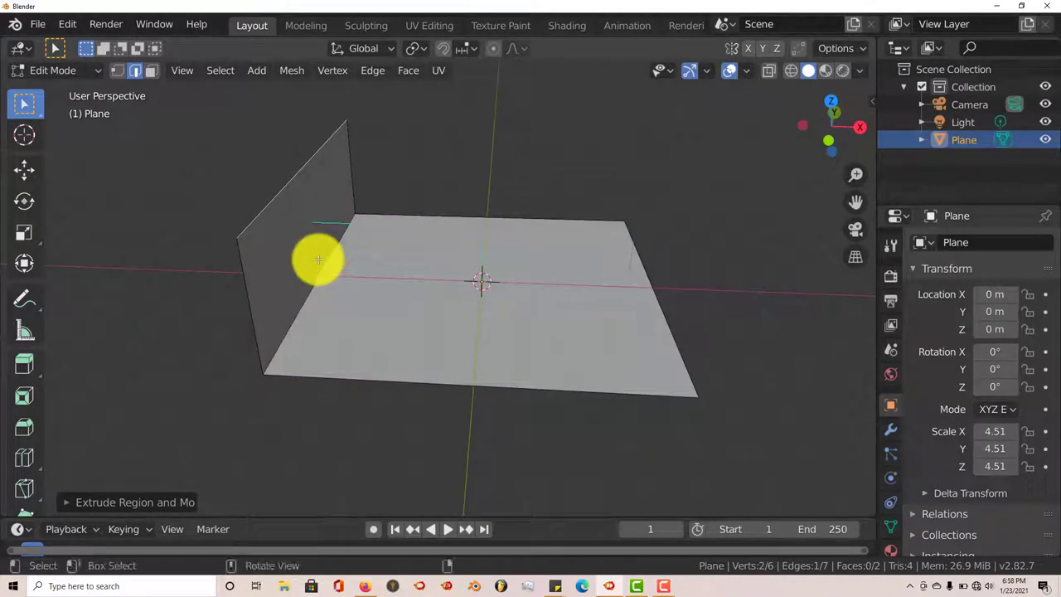
Step: Select all, recalculate normals to face outside, and return to Object Mode
{"action": "key", "text": "a"}
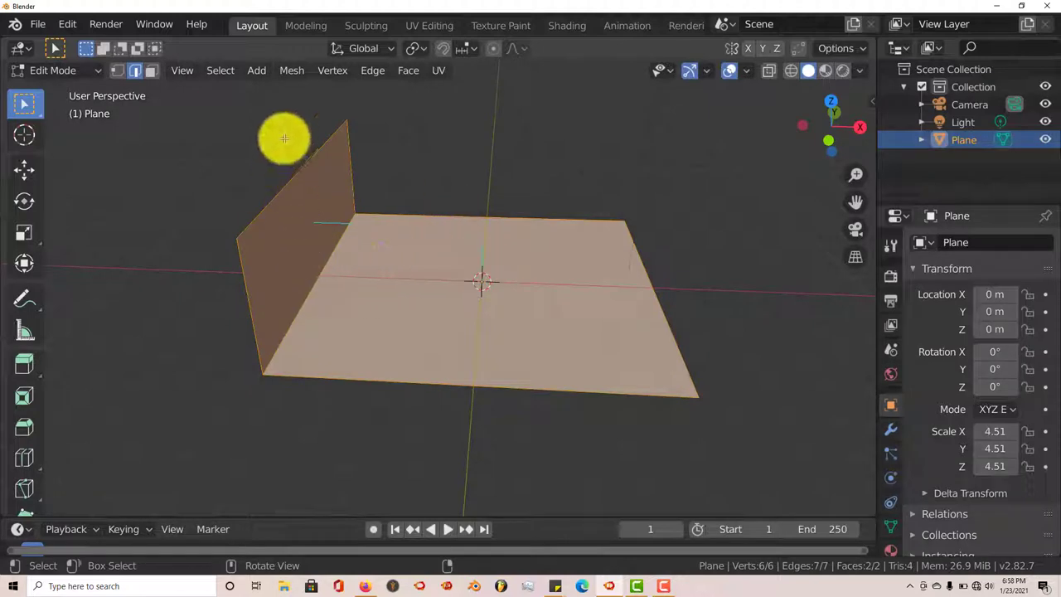
{"action": "left_click", "coordinate": [292, 71]}
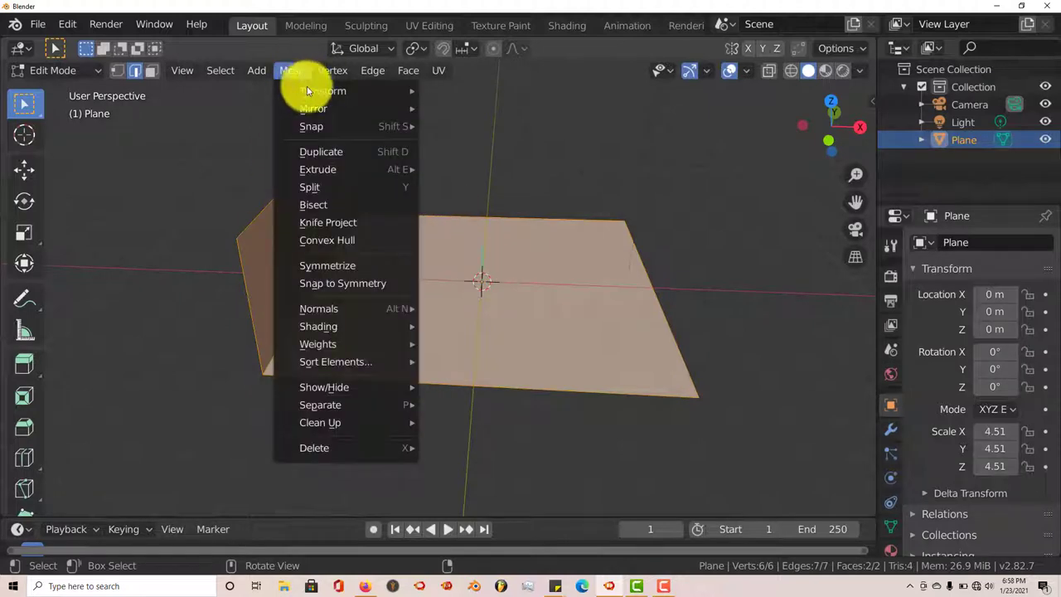
{"action": "mouse_move", "coordinate": [332, 307]}
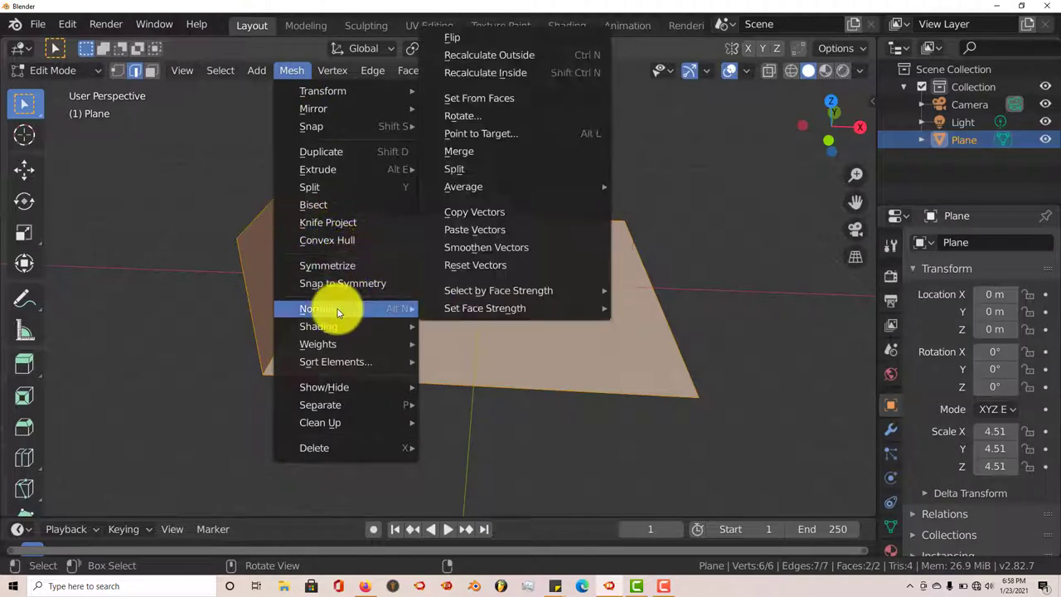
{"action": "left_click", "coordinate": [455, 50]}
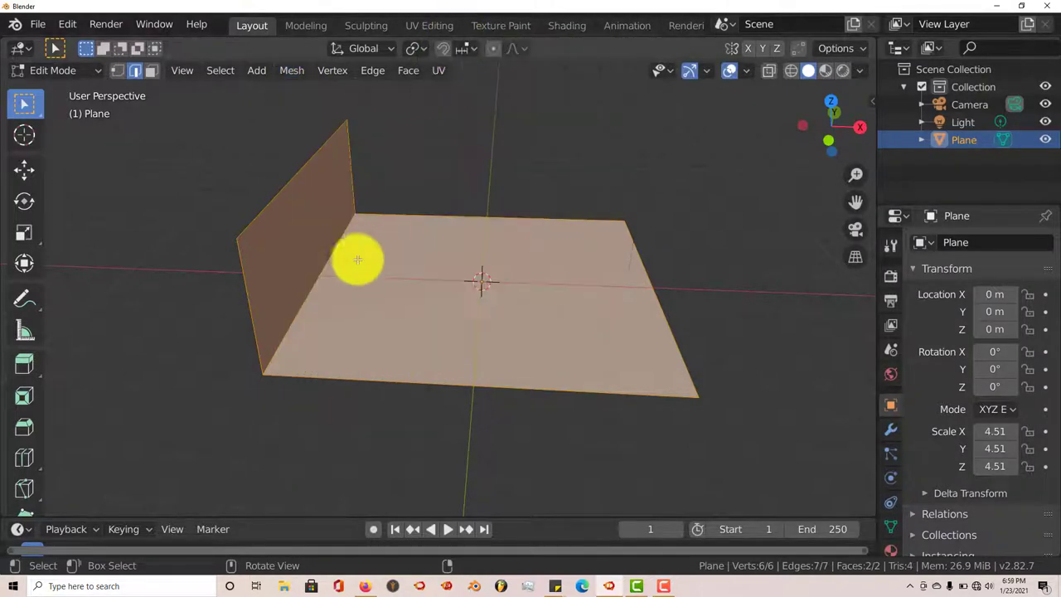
{"action": "middle_click_drag", "start_coordinate": [359, 256], "coordinate": [254, 286]}
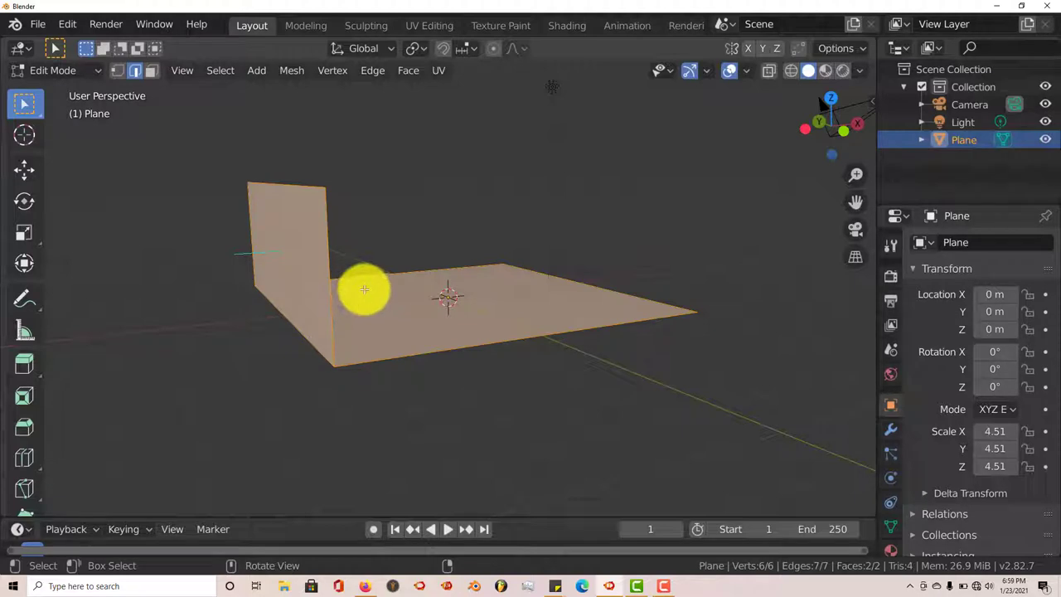
{"action": "middle_click_drag", "start_coordinate": [359, 290], "coordinate": [307, 315]}
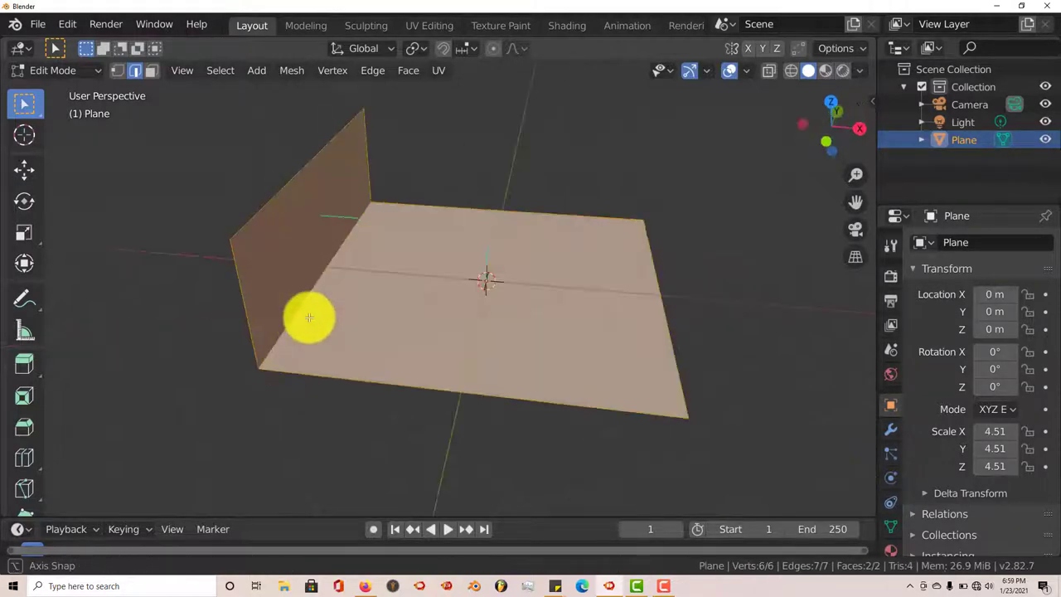
{"action": "key", "text": "Tab"}
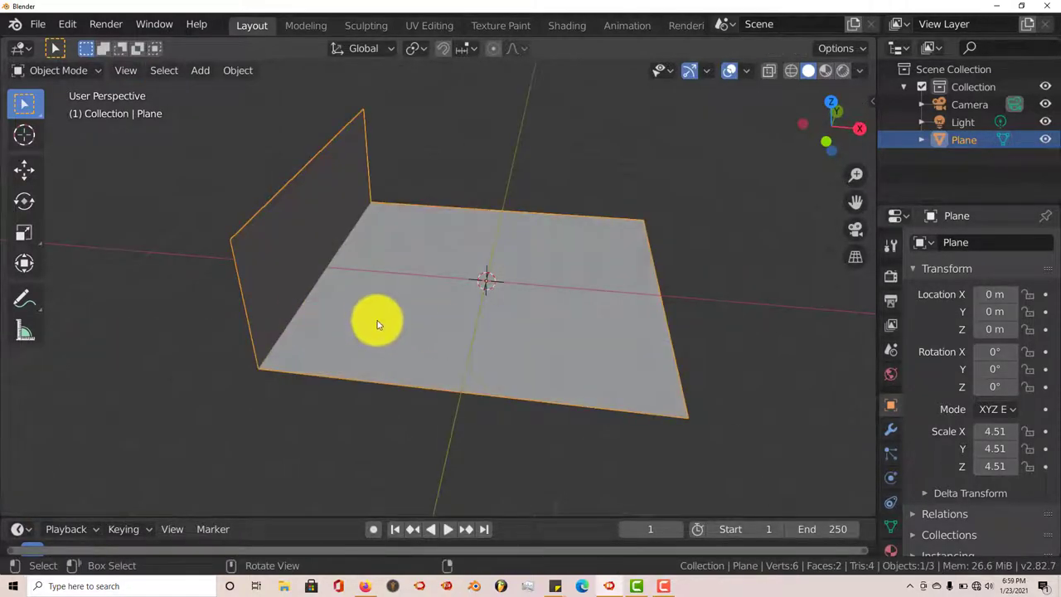
Step: Open the viewport sidebar on its Piperator tab
{"action": "middle_click_drag", "start_coordinate": [378, 322], "coordinate": [362, 289]}
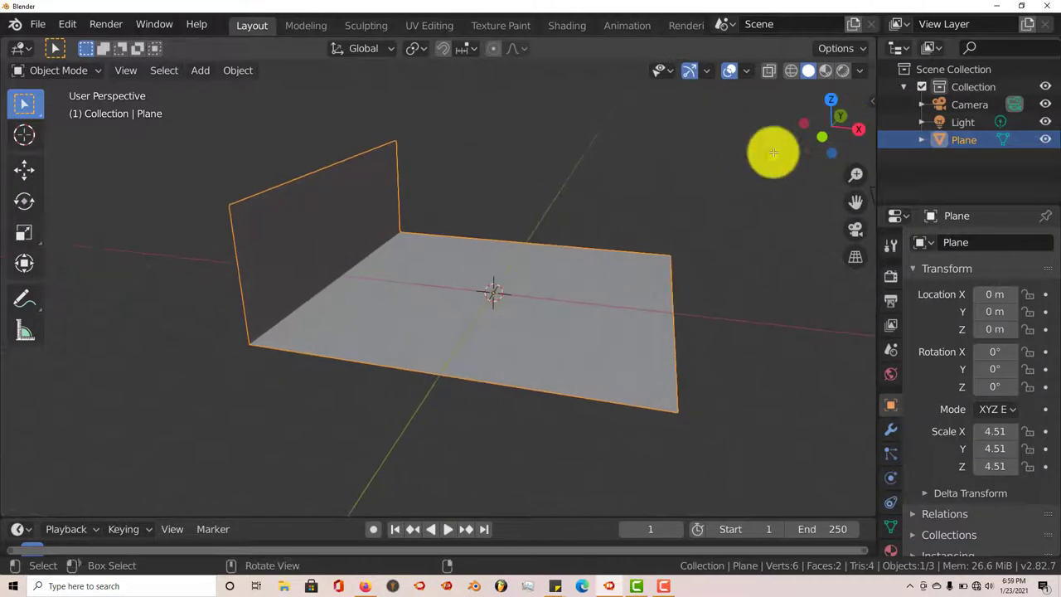
{"action": "left_click", "coordinate": [872, 100]}
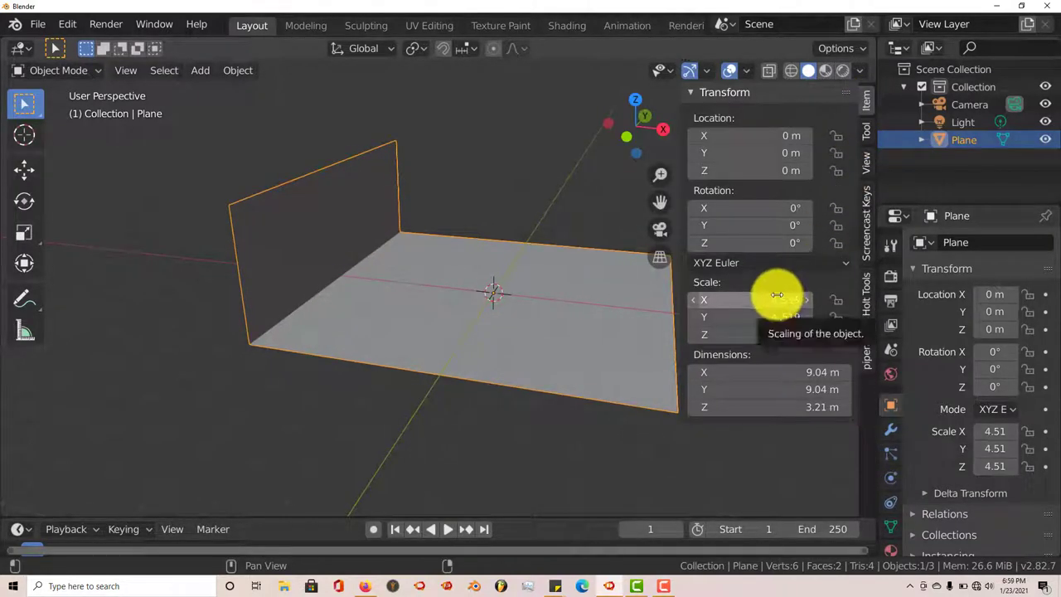
{"action": "left_click", "coordinate": [866, 348]}
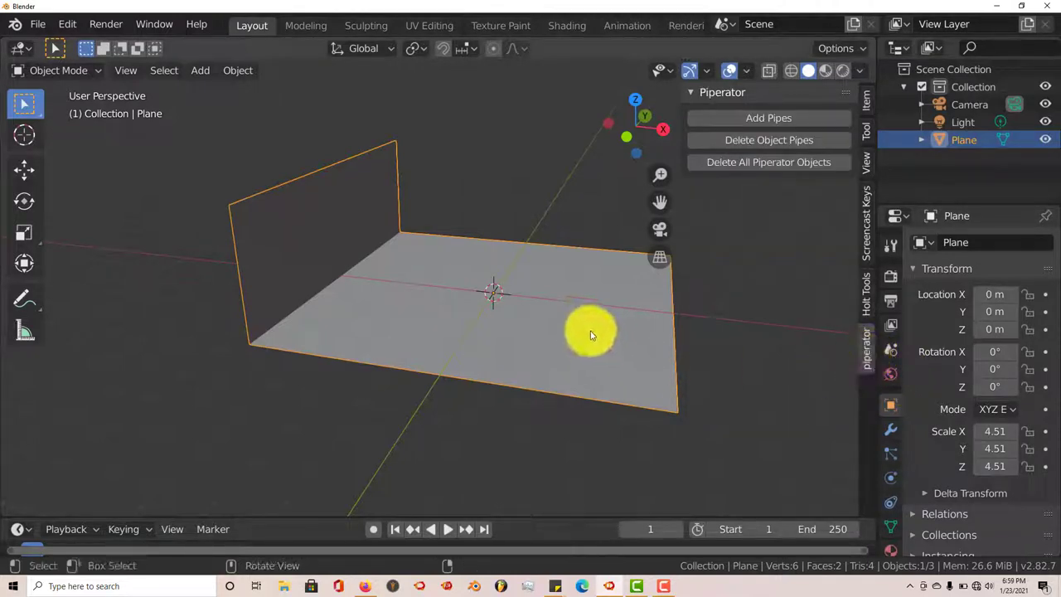
{"action": "middle_click_drag", "start_coordinate": [588, 335], "coordinate": [566, 340]}
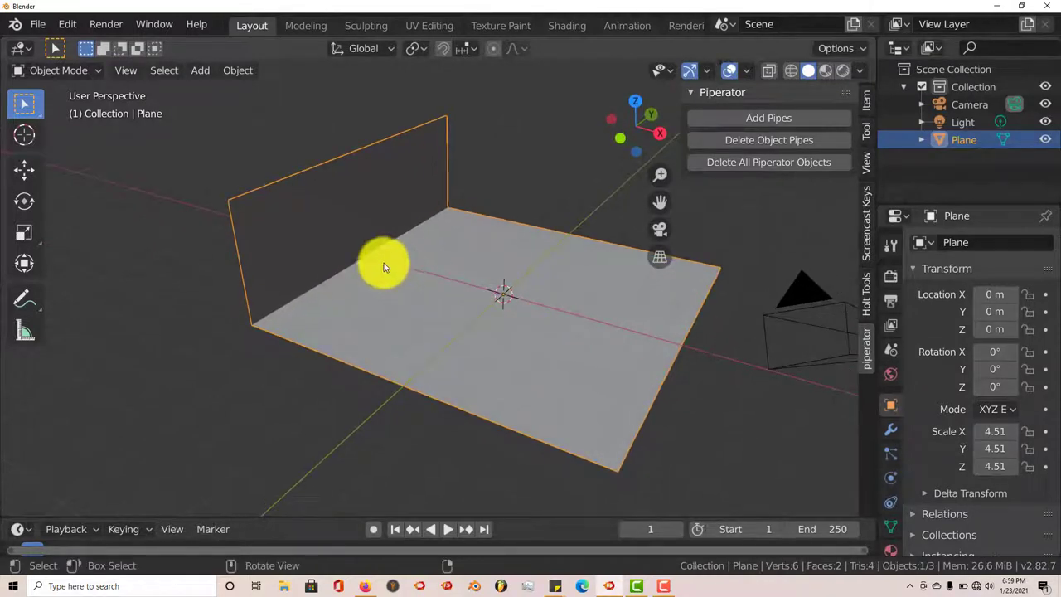
{"action": "middle_click_drag", "start_coordinate": [386, 266], "coordinate": [421, 237]}
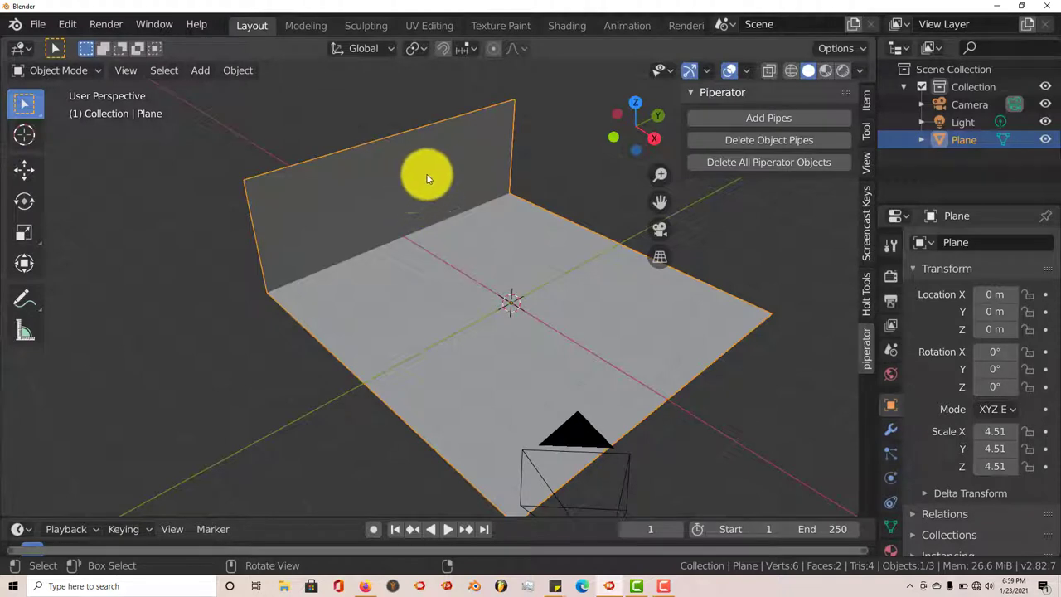
Step: Run Add Pipes on the plane and orbit to inspect the bent floor-to-wall pipe
{"action": "left_click", "coordinate": [732, 117]}
{"action": "middle_click_drag", "start_coordinate": [514, 312], "coordinate": [497, 305]}
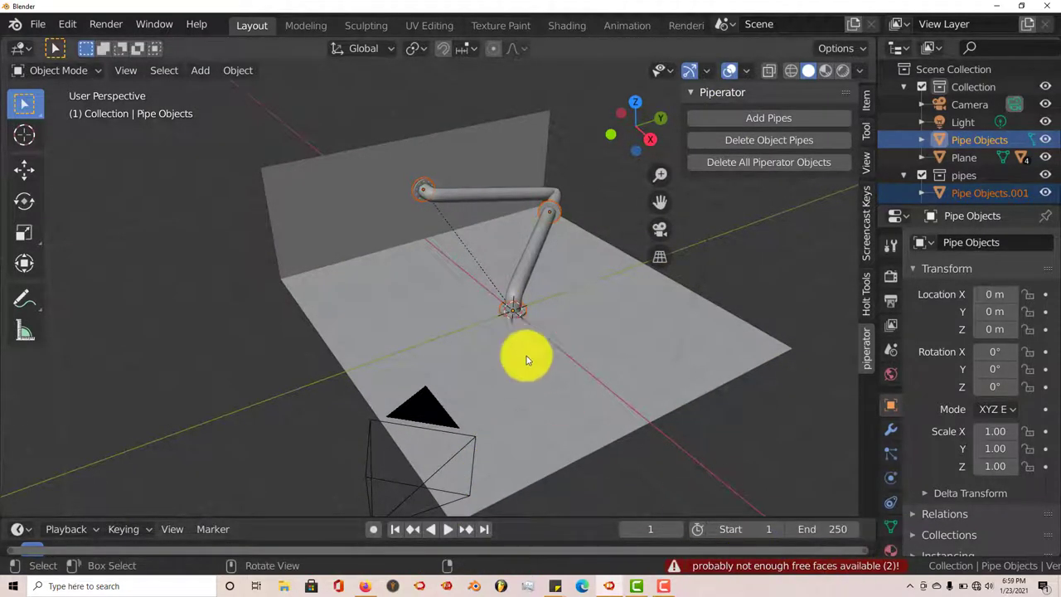
{"action": "middle_click_drag", "start_coordinate": [511, 271], "coordinate": [509, 279]}
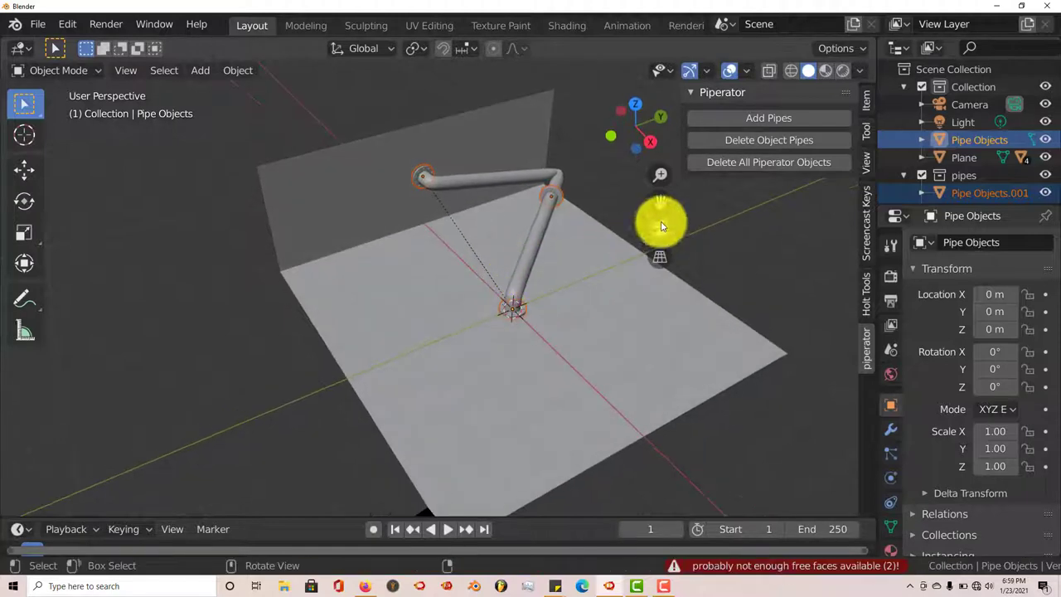
Step: Delete all Piperator pipe objects, then take the L-shaped plane into Edit Mode
{"action": "left_click", "coordinate": [747, 164]}
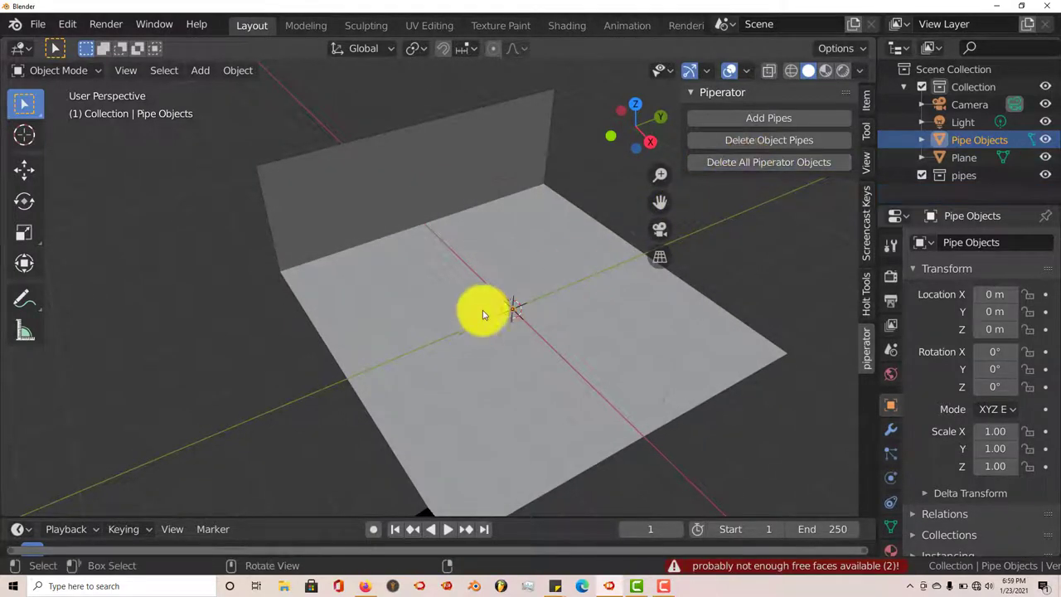
{"action": "left_click", "coordinate": [406, 189]}
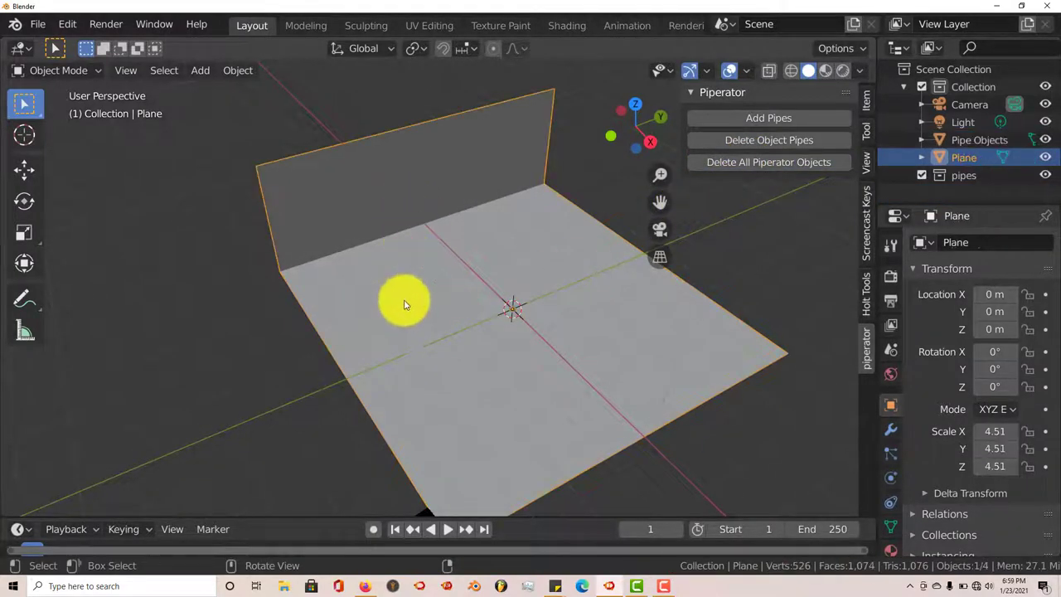
{"action": "key", "text": "Tab"}
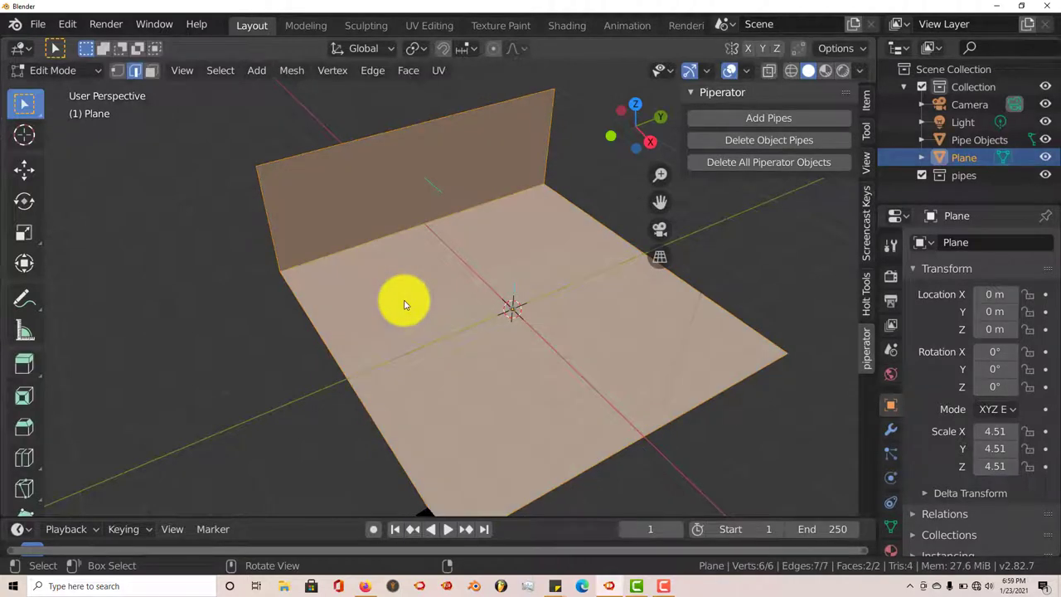
Step: Subdivide the plane's mesh with 5 cuts
{"action": "right_click", "coordinate": [403, 303]}
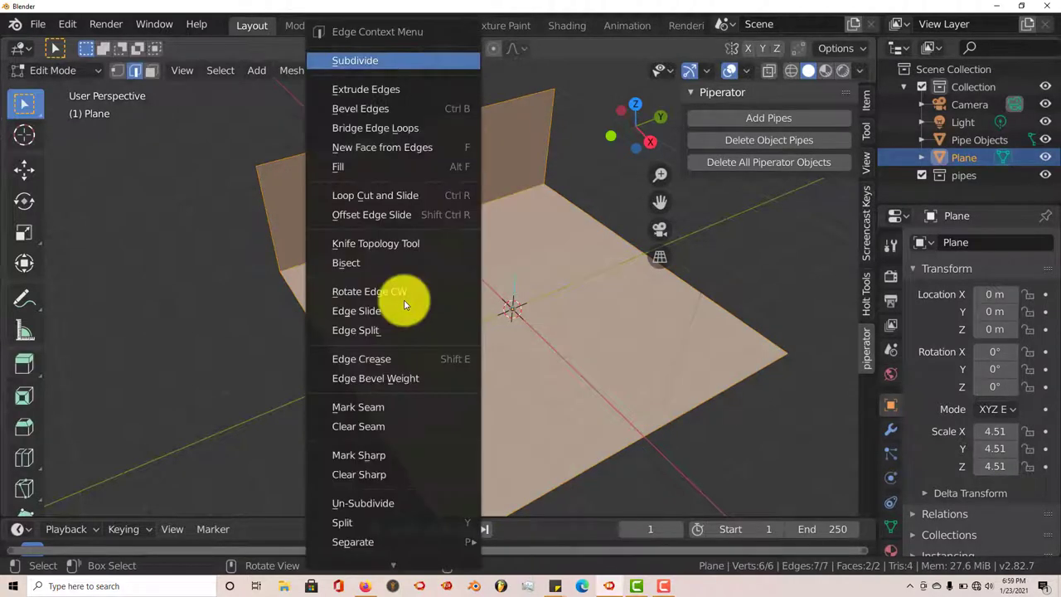
{"action": "left_click", "coordinate": [356, 57]}
{"action": "left_click", "coordinate": [67, 500]}
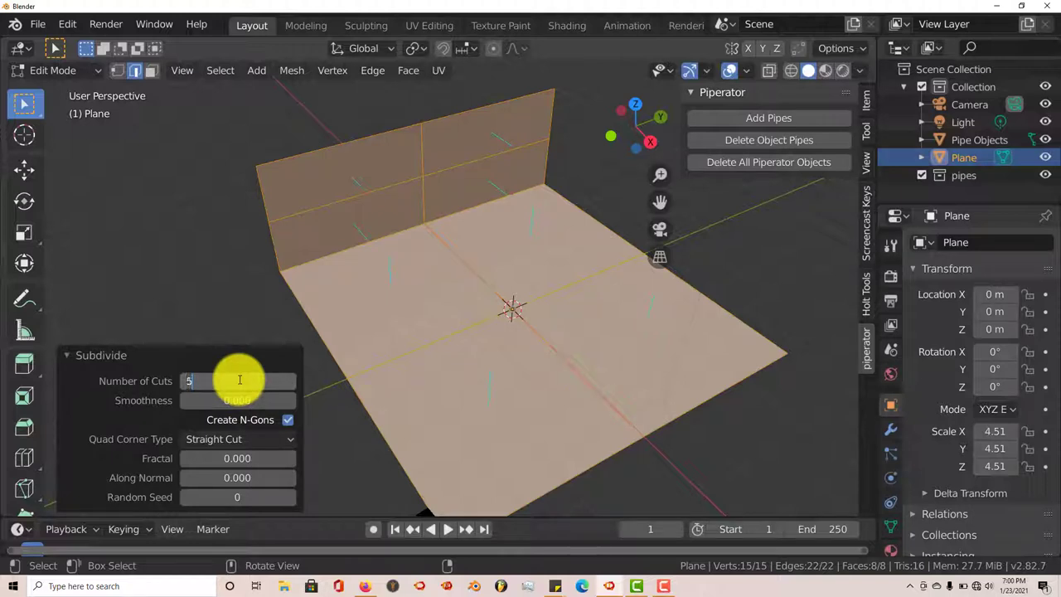
{"action": "key", "text": "Return"}
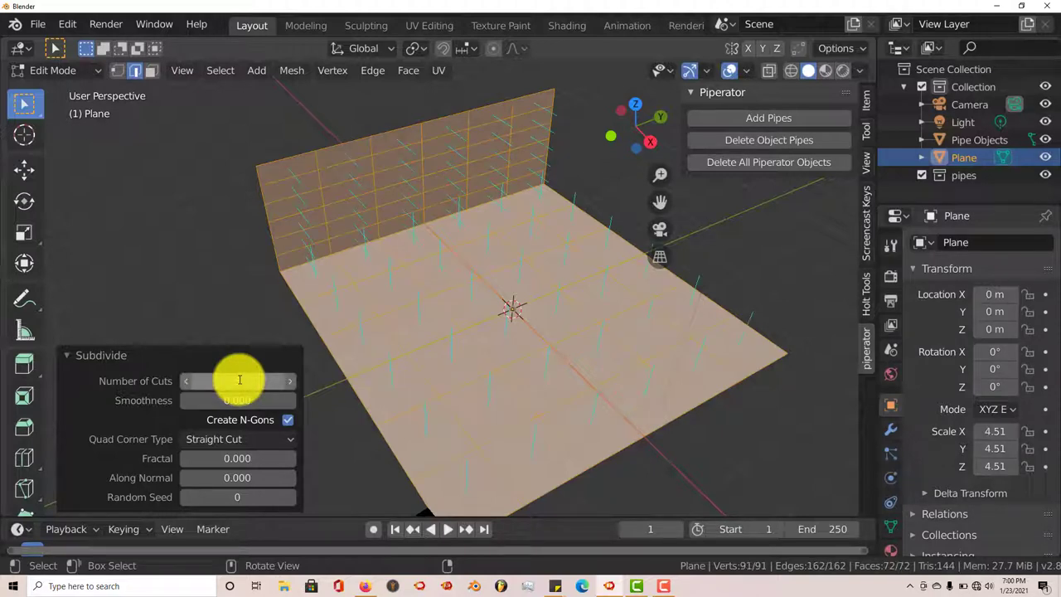
Step: Collapse the Subdivide panel and check the Viewport Overlays on the subdivided grid
{"action": "left_click", "coordinate": [91, 353]}
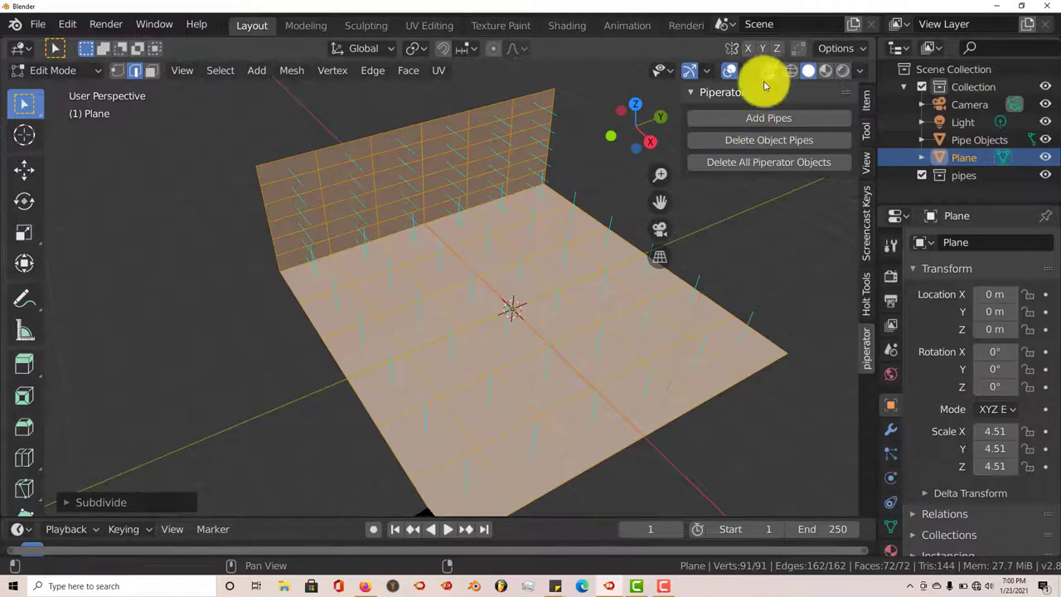
{"action": "middle_click_drag", "start_coordinate": [488, 230], "coordinate": [556, 227]}
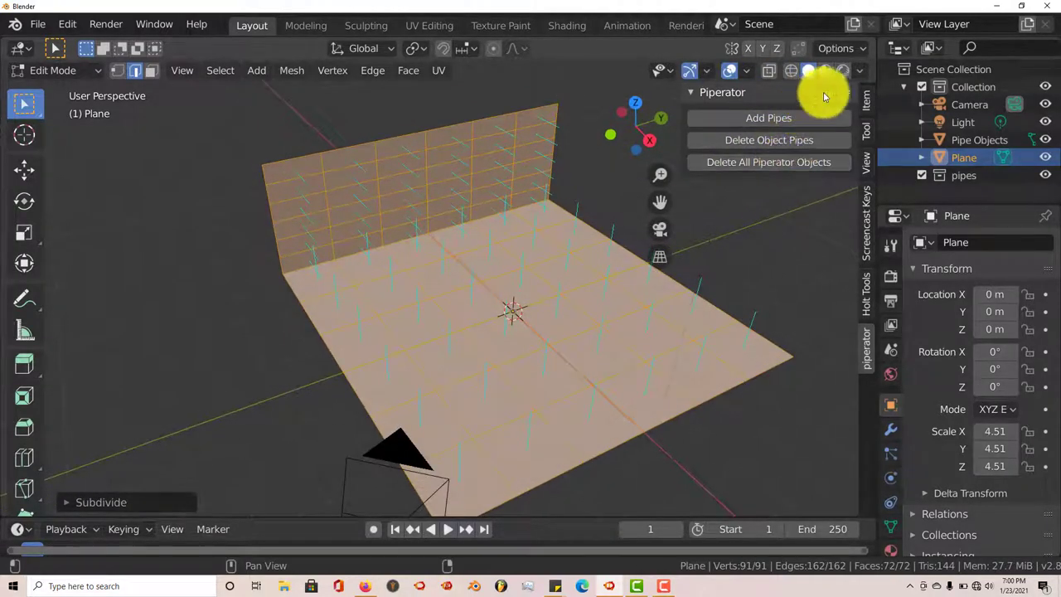
{"action": "left_click", "coordinate": [748, 73]}
{"action": "scroll", "coordinate": [753, 486], "scroll_direction": "down", "scroll_amount": 4}
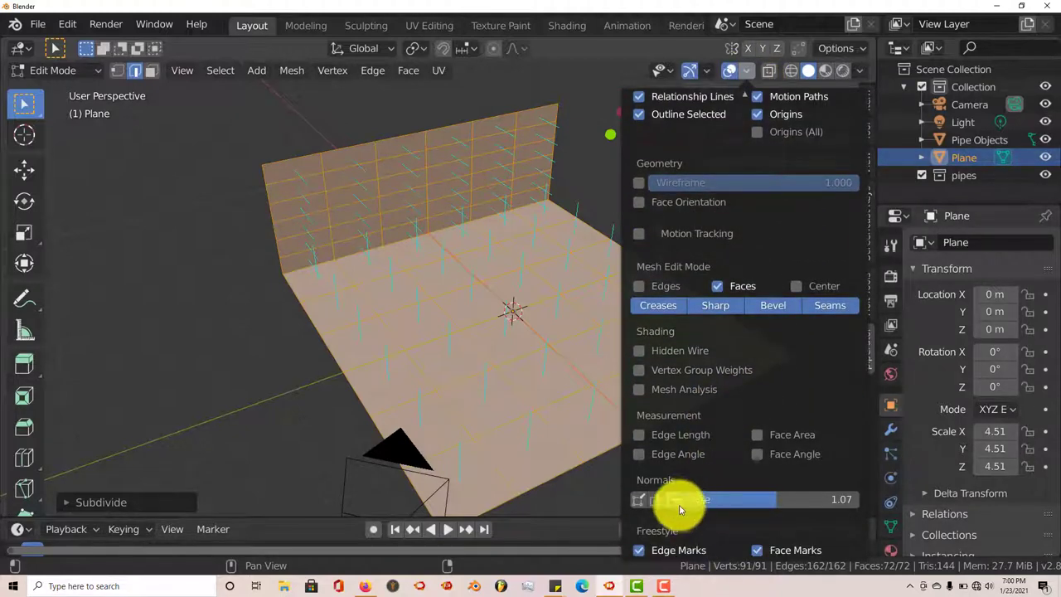
{"action": "middle_click_drag", "start_coordinate": [249, 372], "coordinate": [592, 274]}
Step: Return to Object Mode and generate flanged pipes across the subdivided floor
{"action": "key", "text": "Tab"}
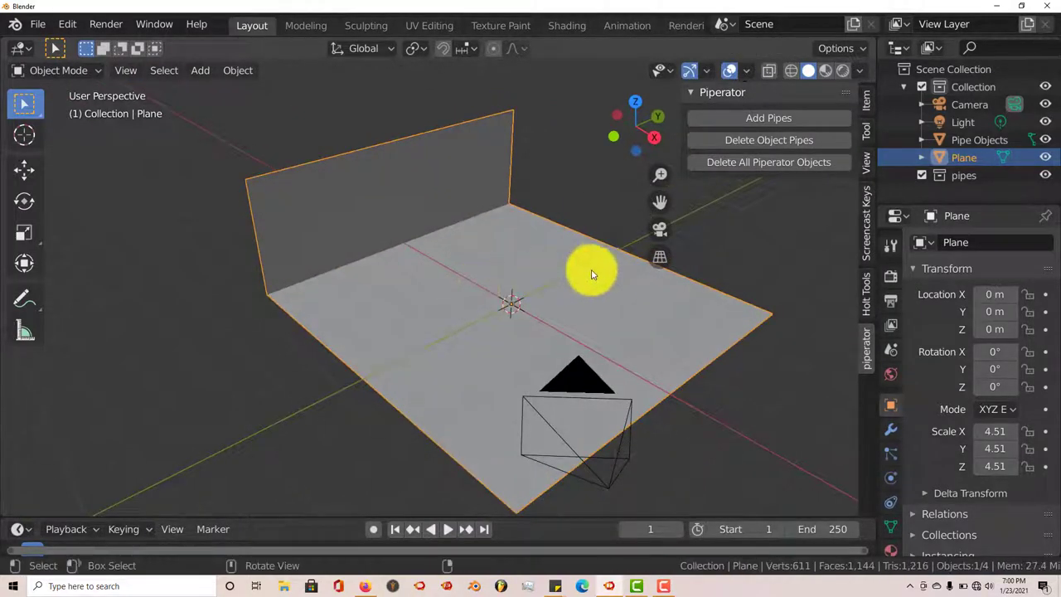
{"action": "left_click", "coordinate": [754, 118]}
{"action": "middle_click_drag", "start_coordinate": [492, 363], "coordinate": [530, 314]}
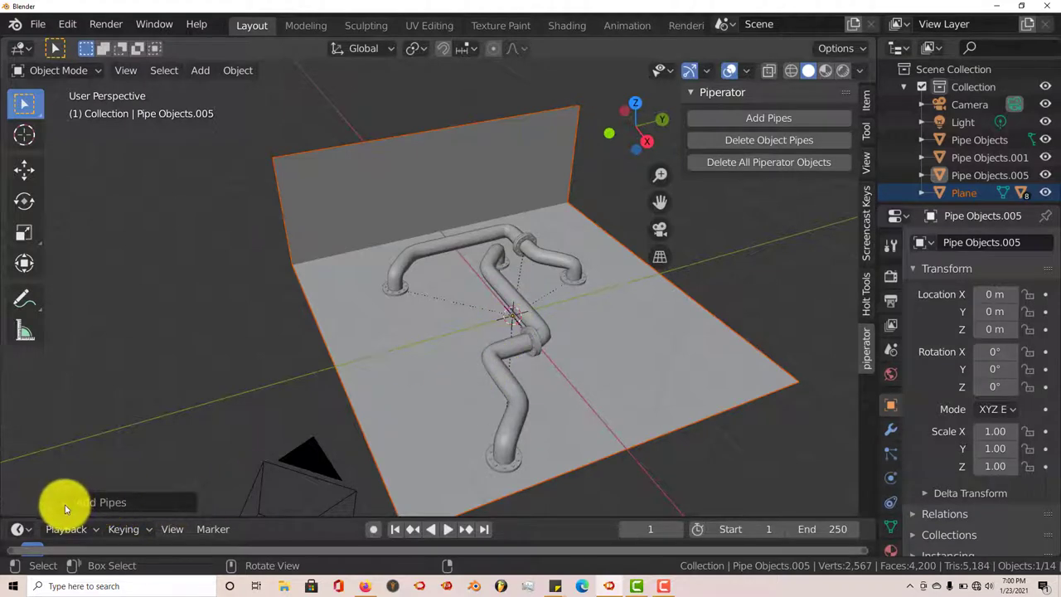
{"action": "mouse_move", "coordinate": [485, 315]}
{"action": "middle_mouse_down"}
{"action": "mouse_move", "coordinate": [496, 332]}
{"action": "mouse_move", "coordinate": [527, 259]}
{"action": "mouse_move", "coordinate": [486, 309]}
{"action": "middle_mouse_up"}
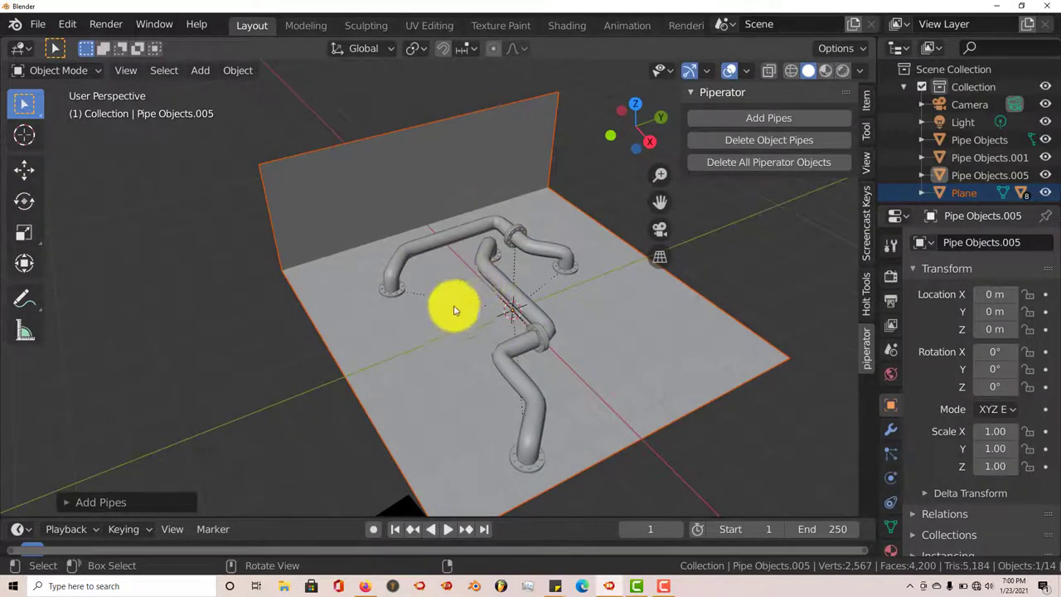
Step: Set the Add Pipes number of pipes to 6 and inspect the denser network
{"action": "left_click", "coordinate": [66, 502]}
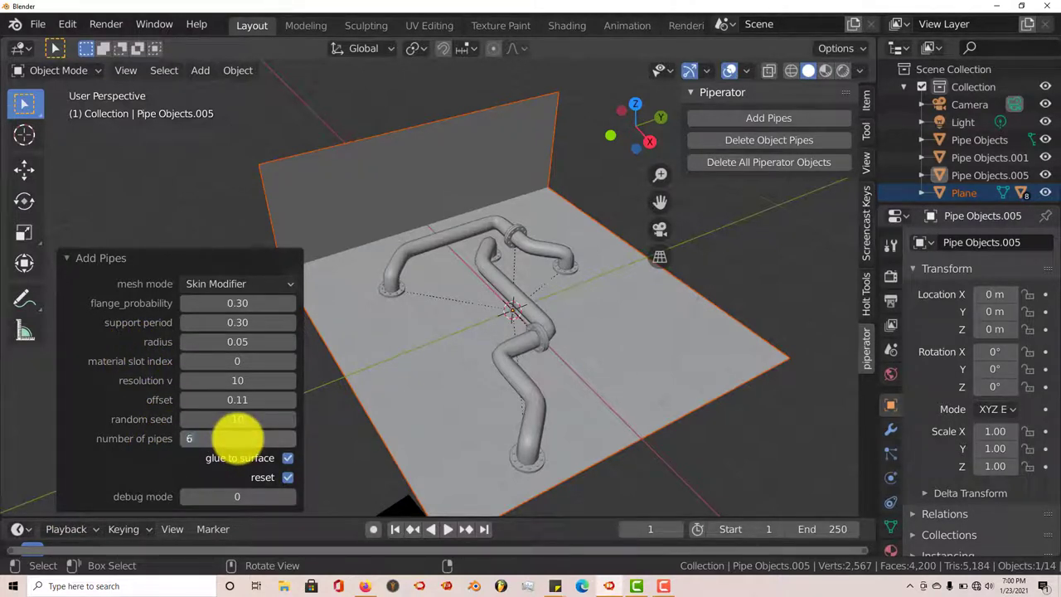
{"action": "key", "text": "Return"}
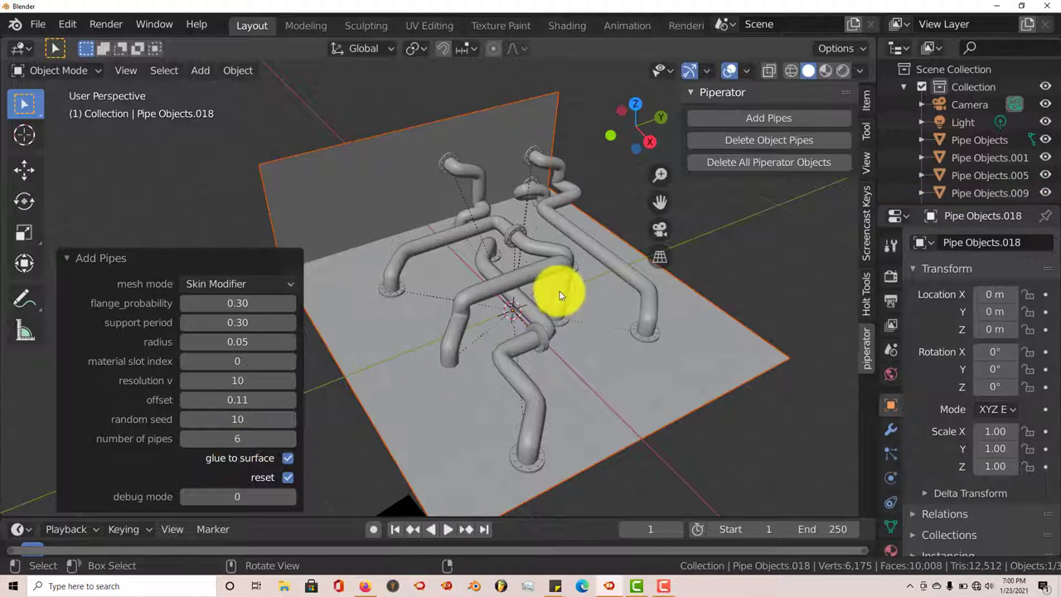
{"action": "middle_click_drag", "start_coordinate": [556, 291], "coordinate": [508, 336]}
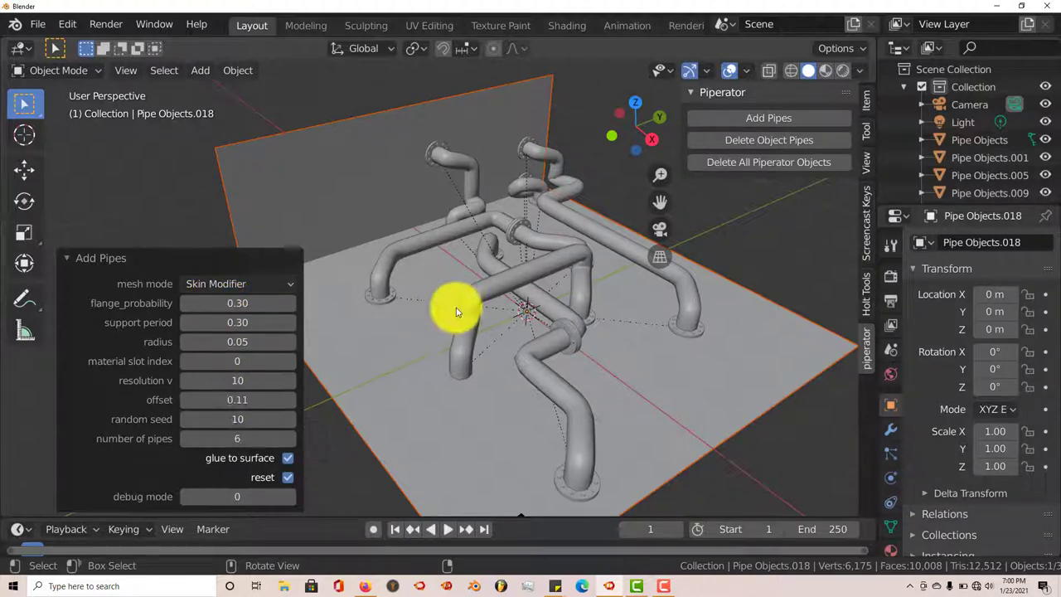
{"action": "middle_click_drag", "start_coordinate": [450, 303], "coordinate": [488, 151]}
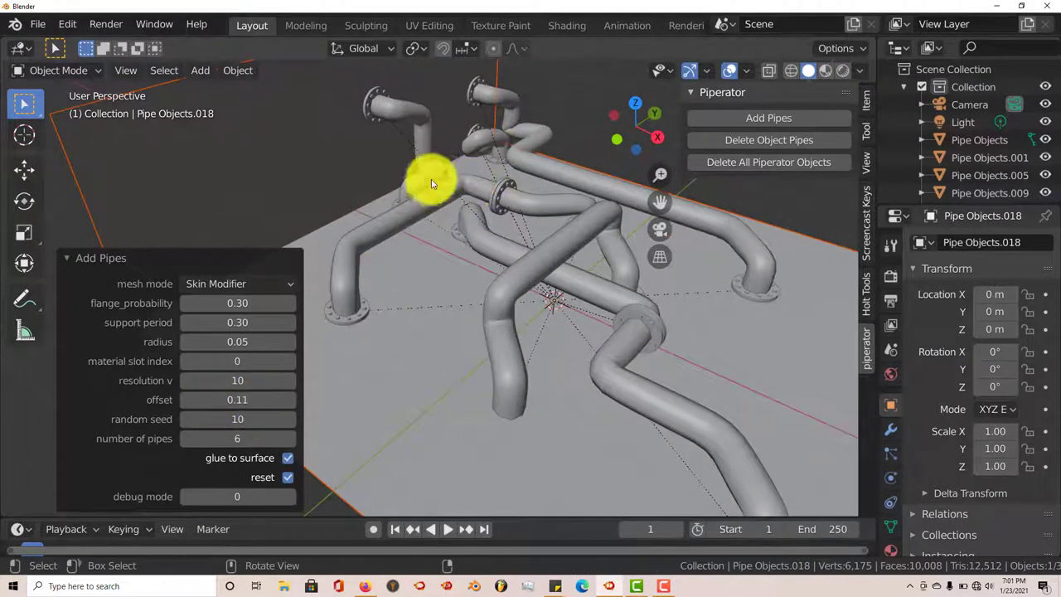
Step: Lower the Add Pipes offset to 0.17 and settle the random seed at 35
{"action": "mouse_move", "coordinate": [452, 275]}
{"action": "middle_mouse_down"}
{"action": "mouse_move", "coordinate": [467, 289]}
{"action": "mouse_move", "coordinate": [446, 289]}
{"action": "middle_mouse_up"}
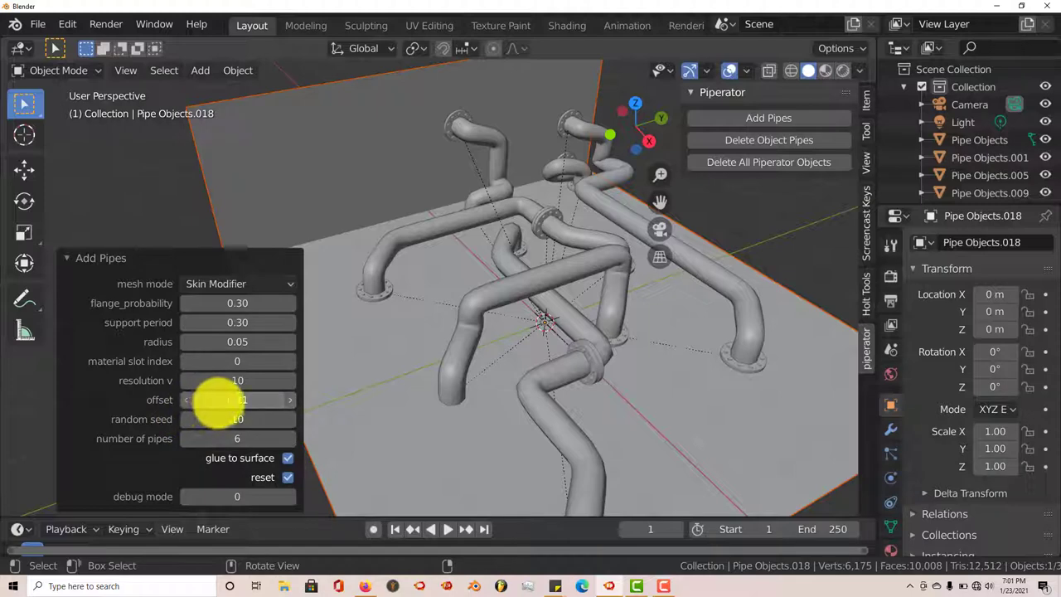
{"action": "left_click_drag", "start_coordinate": [226, 404], "coordinate": [236, 402]}
{"action": "middle_click_drag", "start_coordinate": [403, 374], "coordinate": [433, 358]}
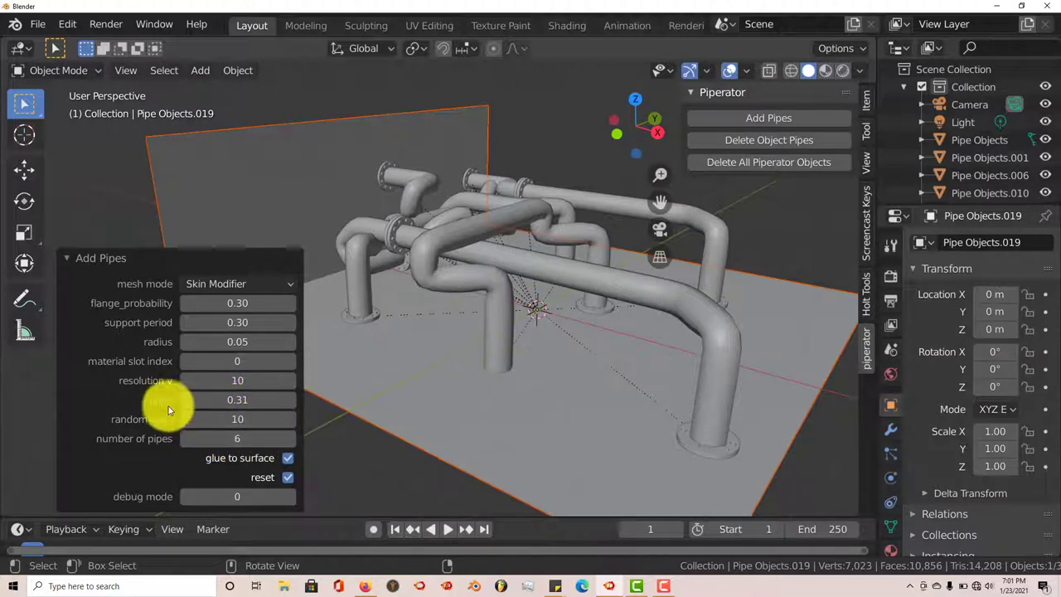
{"action": "left_click_drag", "start_coordinate": [185, 399], "coordinate": [184, 399]}
{"action": "middle_click_drag", "start_coordinate": [531, 281], "coordinate": [489, 294]}
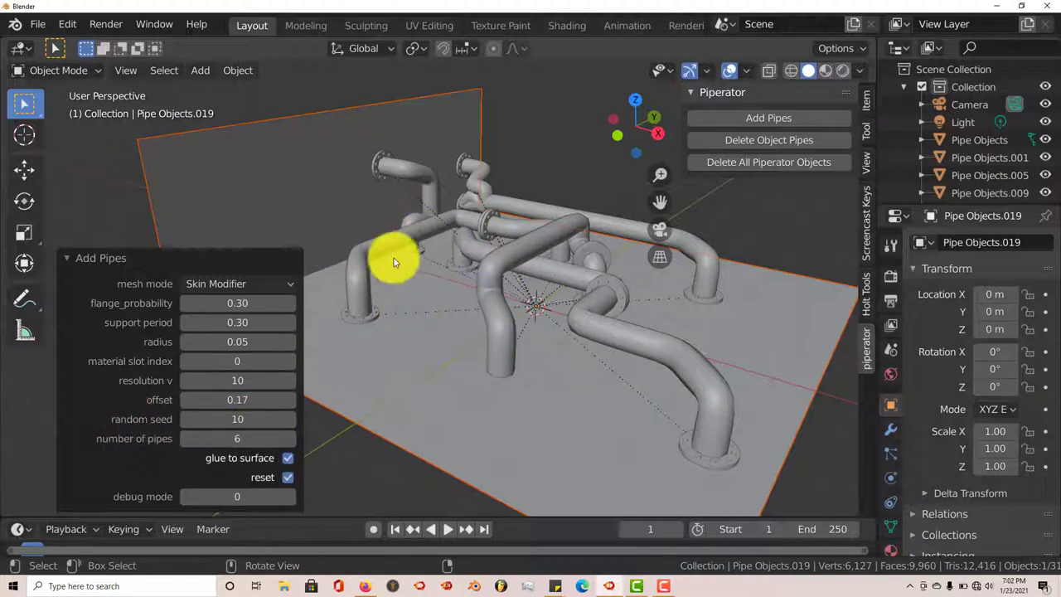
{"action": "left_click_drag", "start_coordinate": [240, 421], "coordinate": [261, 419]}
{"action": "mouse_move", "coordinate": [616, 320]}
{"action": "middle_mouse_down"}
{"action": "mouse_move", "coordinate": [575, 355]}
{"action": "mouse_move", "coordinate": [611, 332]}
{"action": "middle_mouse_up"}
Step: Change the random seed to 38 and raise resolution v to 31 for smoother pipes
{"action": "left_click", "coordinate": [288, 458]}
{"action": "left_click_drag", "start_coordinate": [247, 421], "coordinate": [243, 425]}
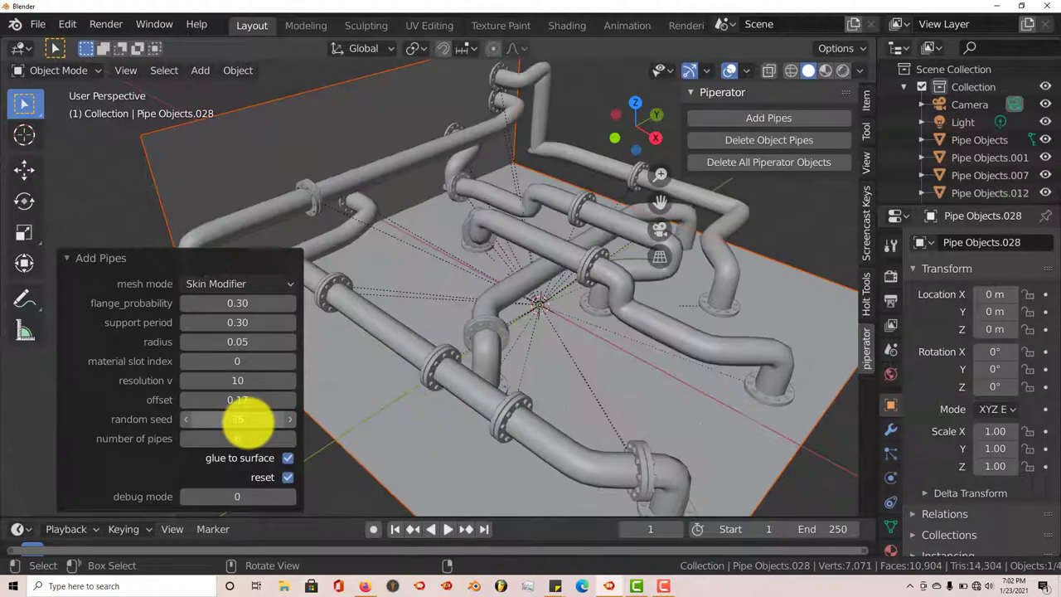
{"action": "mouse_move", "coordinate": [559, 334]}
{"action": "middle_mouse_down"}
{"action": "mouse_move", "coordinate": [540, 322]}
{"action": "mouse_move", "coordinate": [564, 340]}
{"action": "middle_mouse_up"}
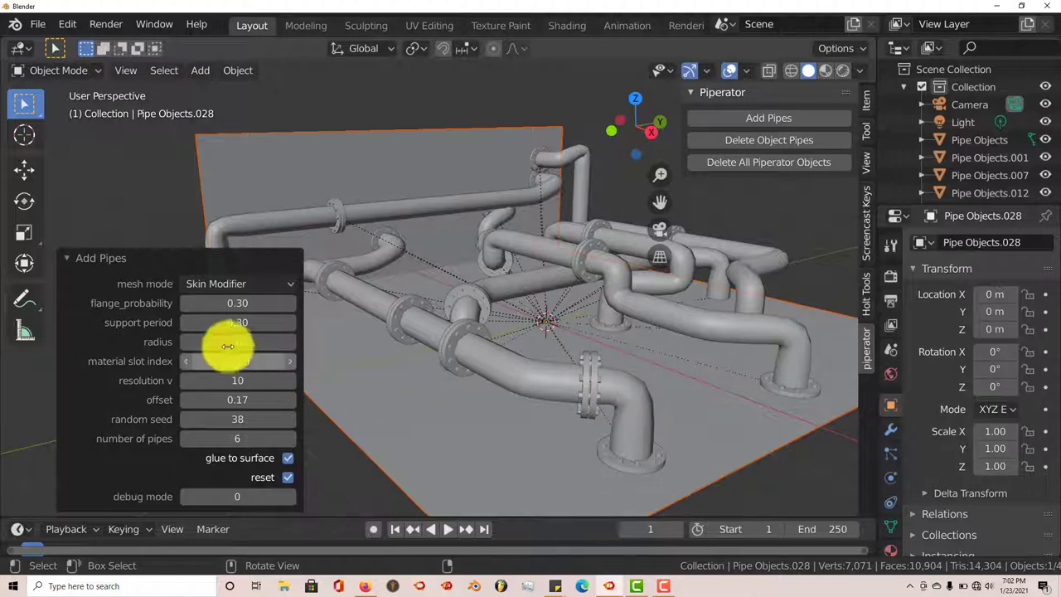
{"action": "left_click_drag", "start_coordinate": [215, 383], "coordinate": [280, 383]}
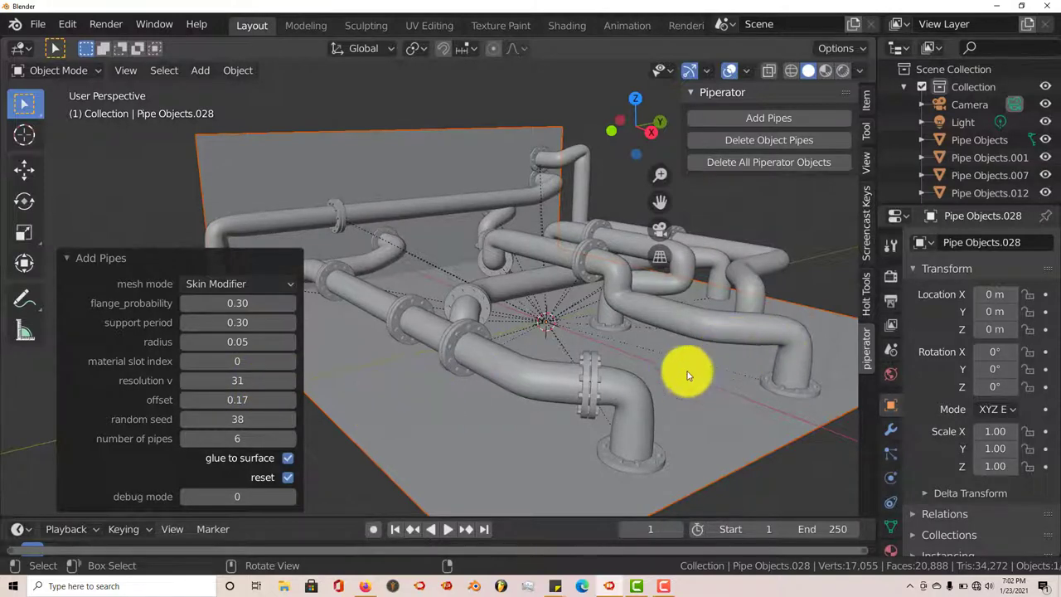
{"action": "middle_click_drag", "start_coordinate": [635, 386], "coordinate": [638, 402]}
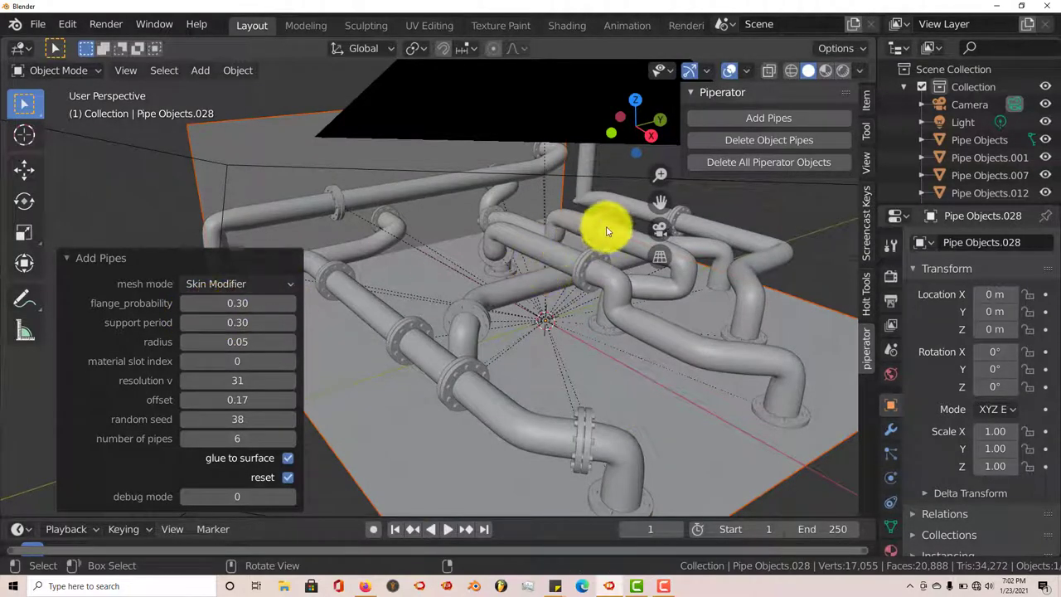
Step: Raise flange_probability well above 0.33, then bring it back down to 0.59
{"action": "left_click", "coordinate": [294, 309]}
{"action": "left_click", "coordinate": [294, 309]}
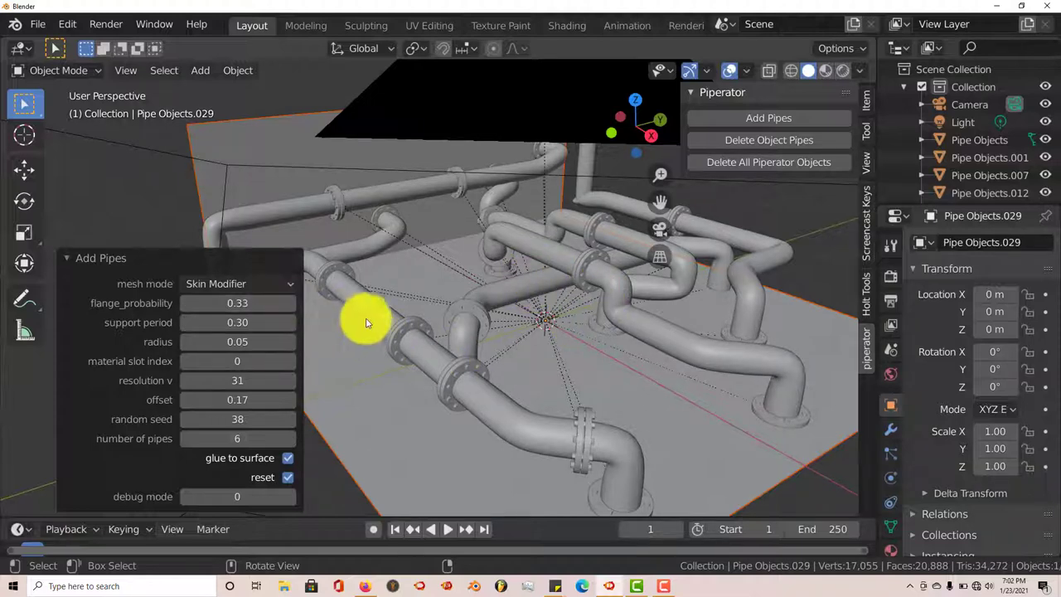
{"action": "middle_click_drag", "start_coordinate": [367, 315], "coordinate": [450, 196]}
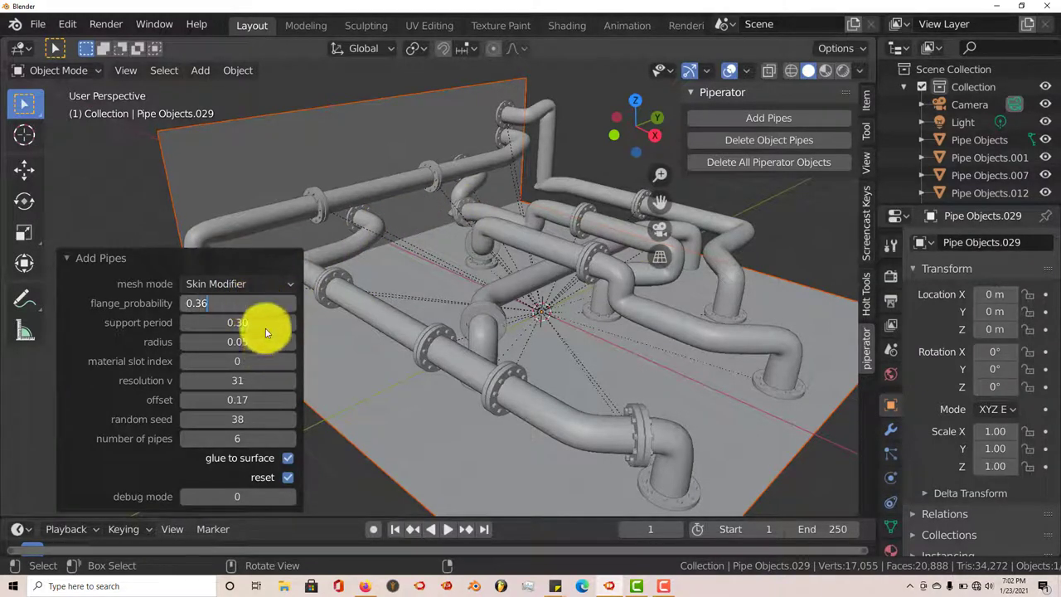
{"action": "left_click_drag", "start_coordinate": [259, 307], "coordinate": [415, 350]}
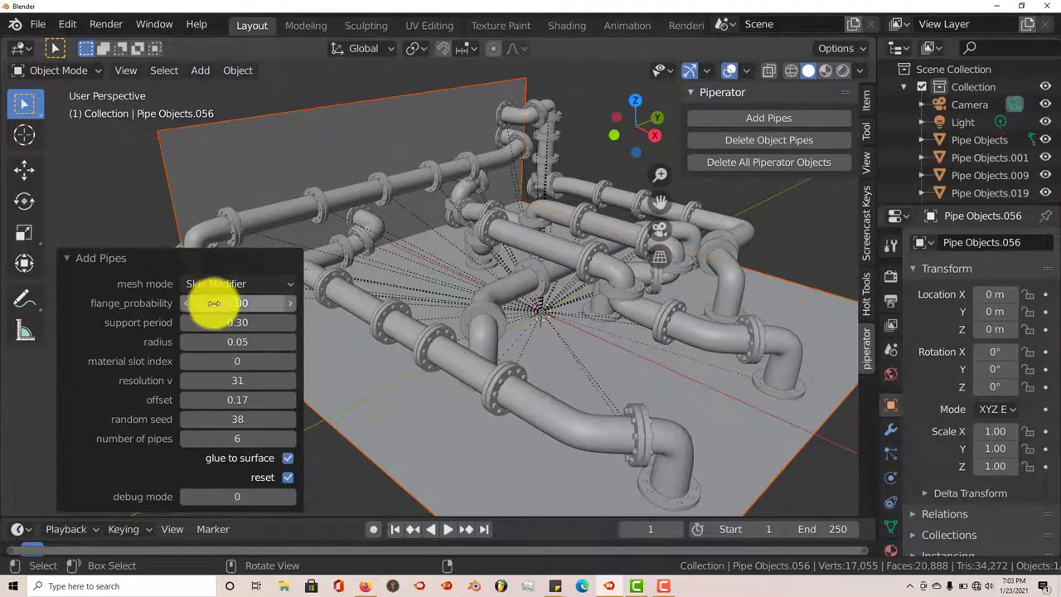
{"action": "left_click_drag", "start_coordinate": [213, 301], "coordinate": [205, 336]}
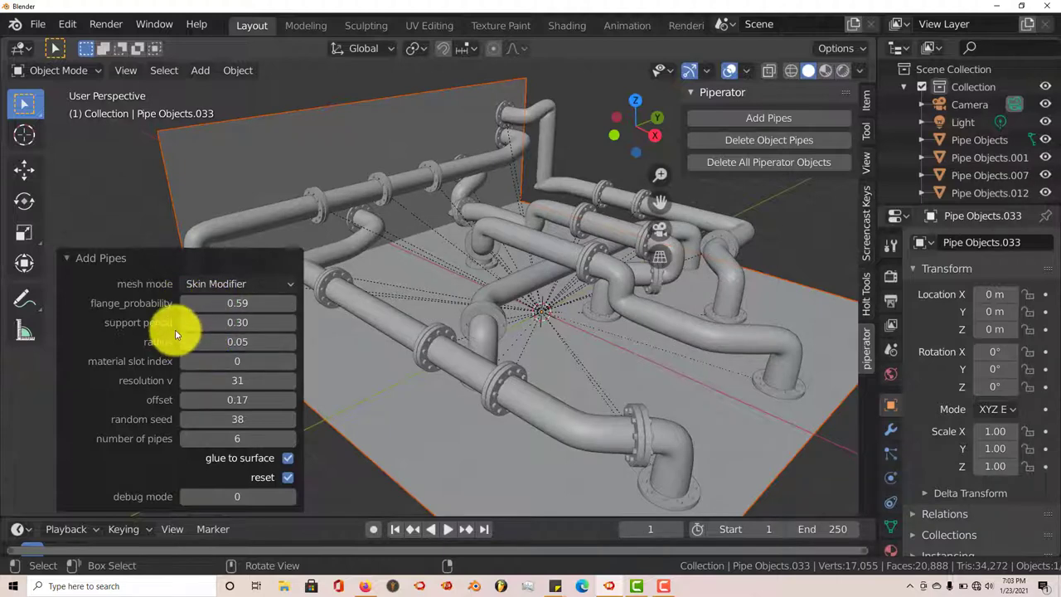
Step: Lower the Add Pipes support period to 0.14 so supports appear more often
{"action": "middle_click_drag", "start_coordinate": [387, 368], "coordinate": [438, 355]}
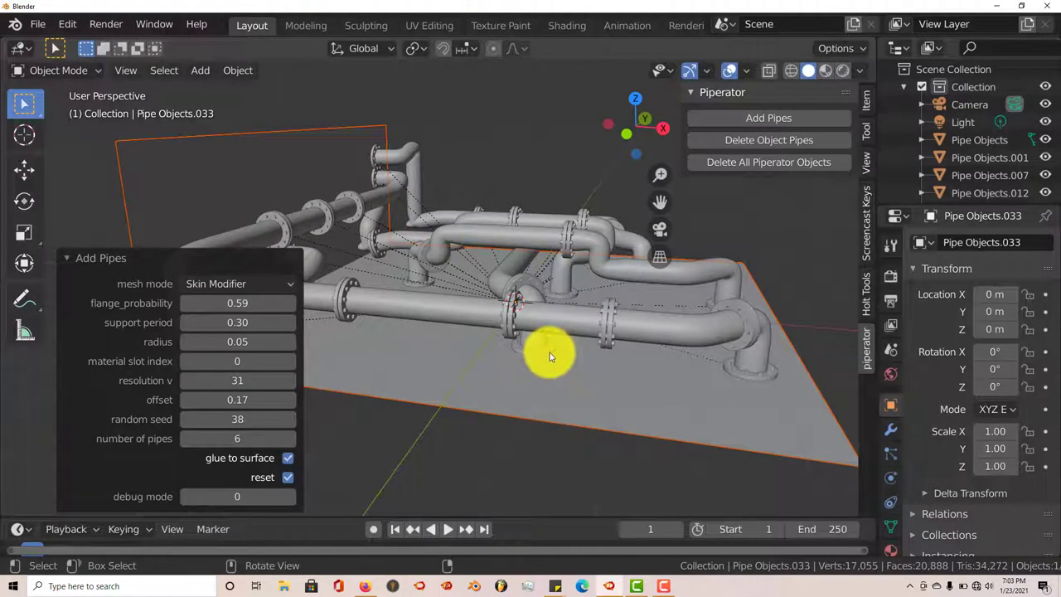
{"action": "middle_click_drag", "start_coordinate": [547, 356], "coordinate": [606, 351]}
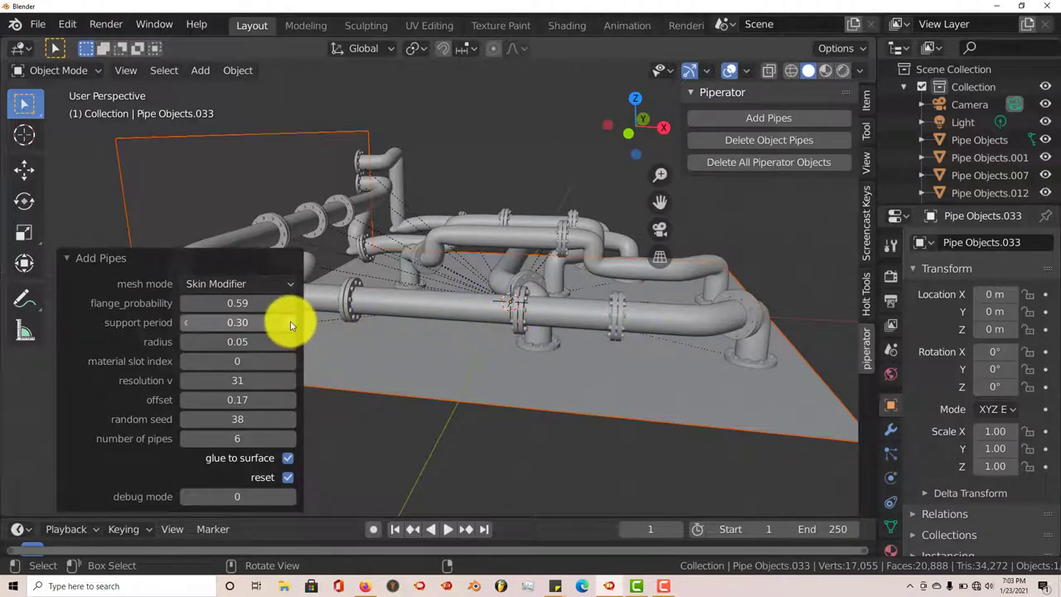
{"action": "left_click_drag", "start_coordinate": [289, 326], "coordinate": [261, 323]}
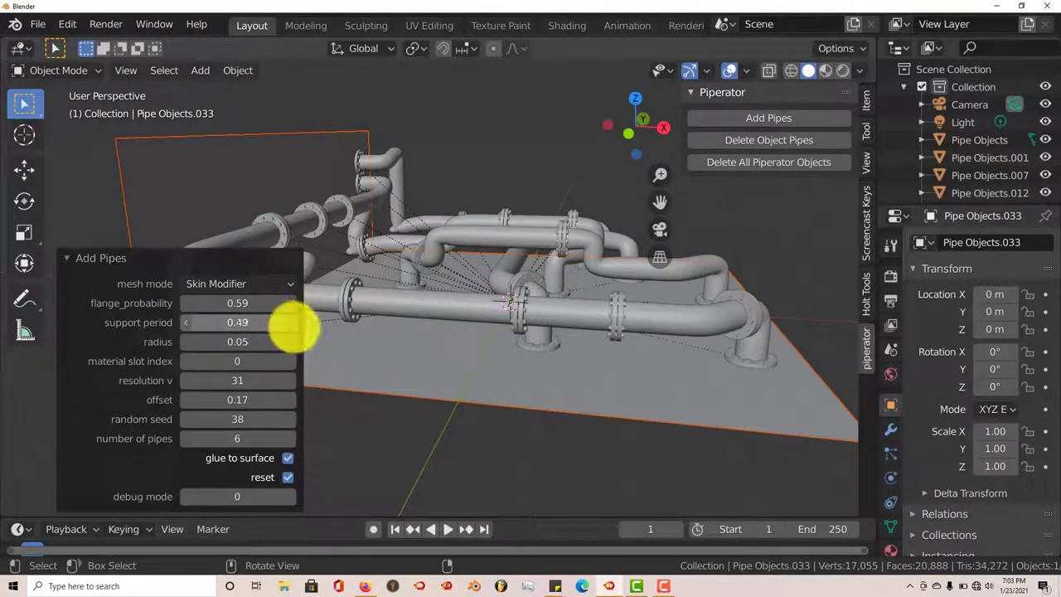
{"action": "left_click_drag", "start_coordinate": [311, 329], "coordinate": [390, 340]}
{"action": "middle_click_drag", "start_coordinate": [390, 340], "coordinate": [547, 247]}
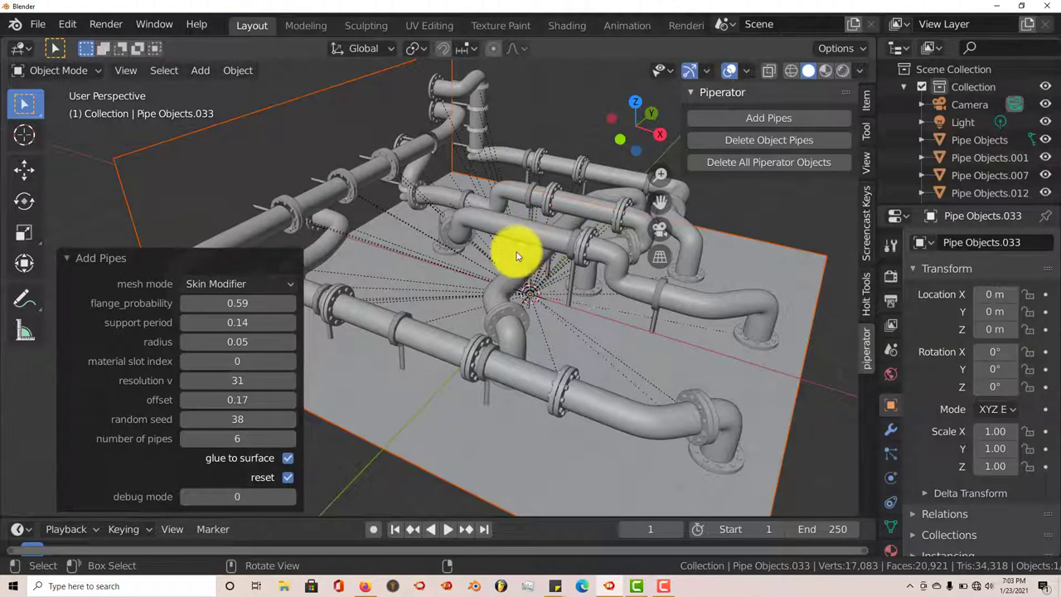
Step: Increase the pipe radius to 0.10 to compare thicker pipes
{"action": "middle_click_drag", "start_coordinate": [515, 254], "coordinate": [522, 244]}
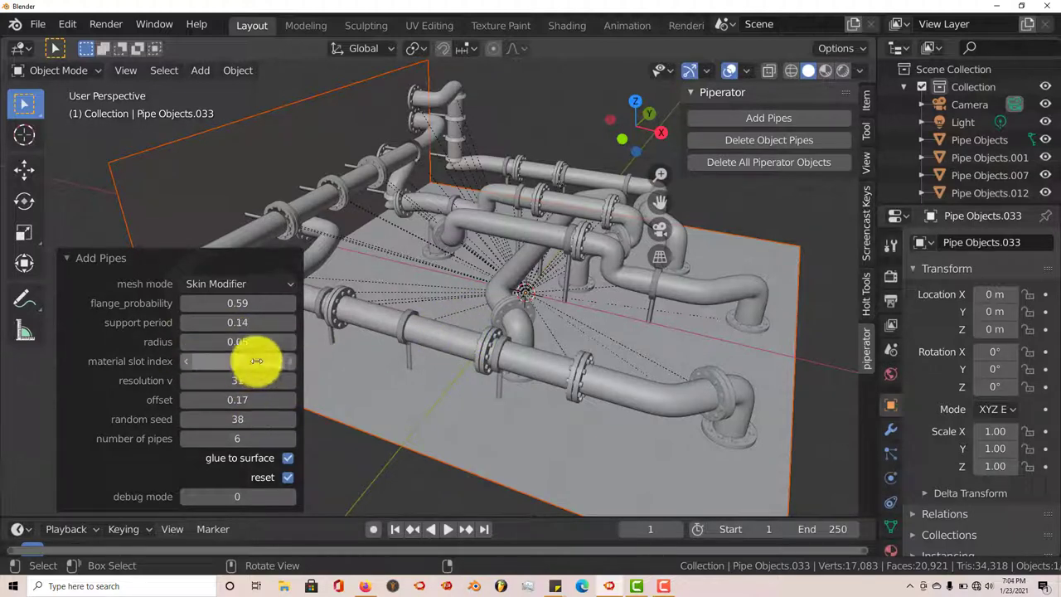
{"action": "left_click", "coordinate": [290, 342]}
{"action": "left_click", "coordinate": [289, 341]}
{"action": "left_click", "coordinate": [289, 342]}
{"action": "left_click", "coordinate": [290, 341]}
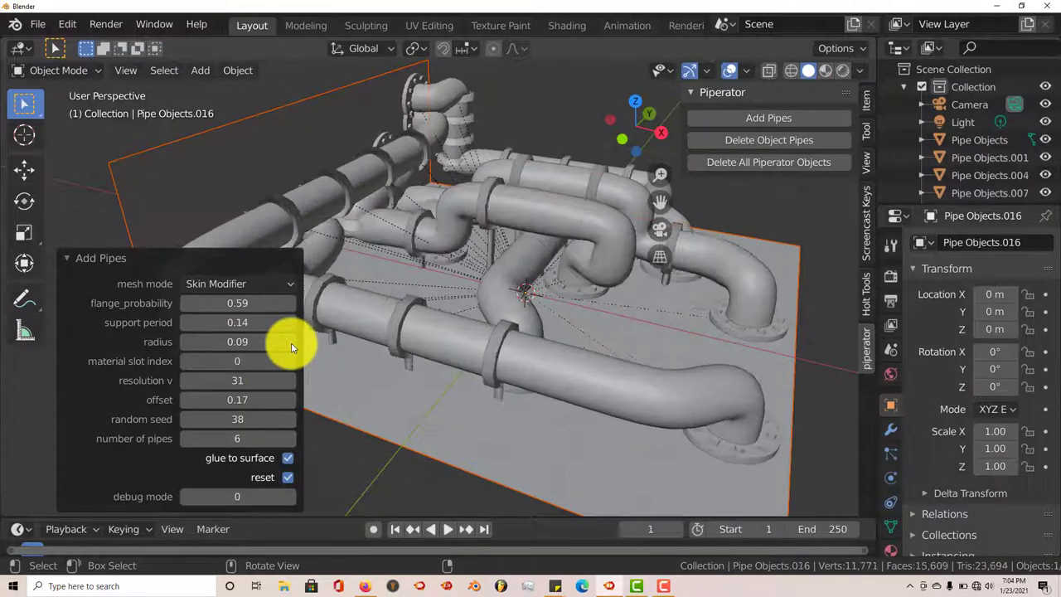
{"action": "left_click", "coordinate": [289, 342]}
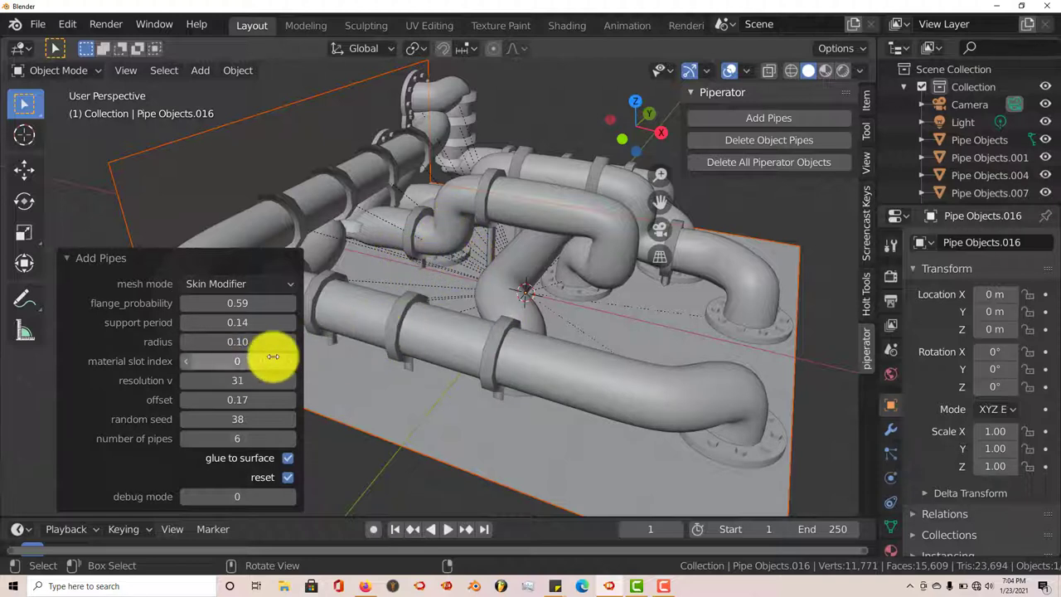
Step: Reduce the pipe radius to 0.02, then settle on 0.04
{"action": "left_click_drag", "start_coordinate": [273, 356], "coordinate": [183, 345]}
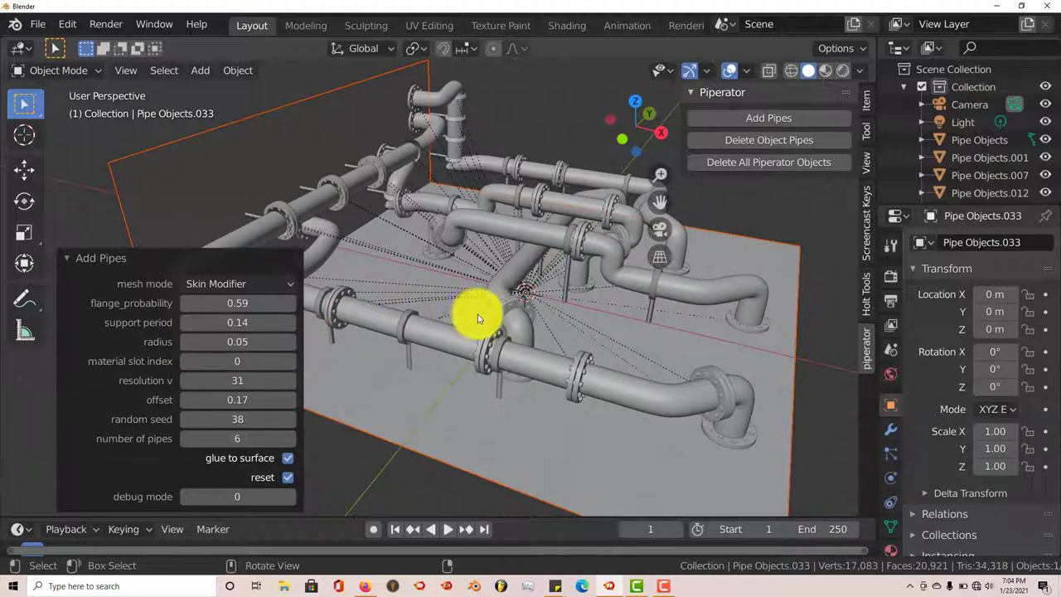
{"action": "left_click", "coordinate": [190, 342]}
{"action": "left_click", "coordinate": [190, 342]}
{"action": "left_click", "coordinate": [190, 342]}
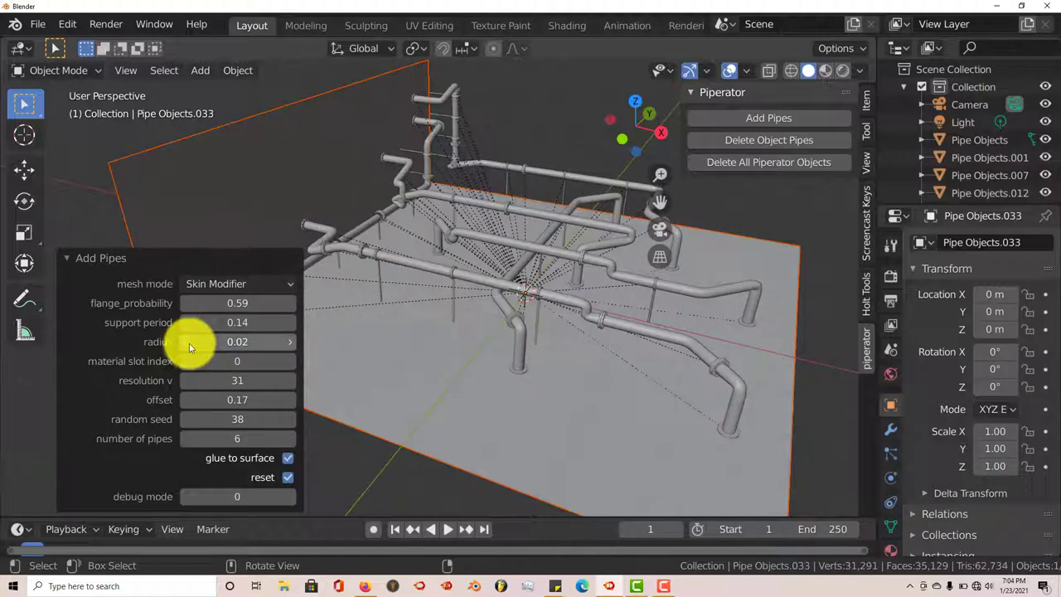
{"action": "left_click", "coordinate": [291, 343]}
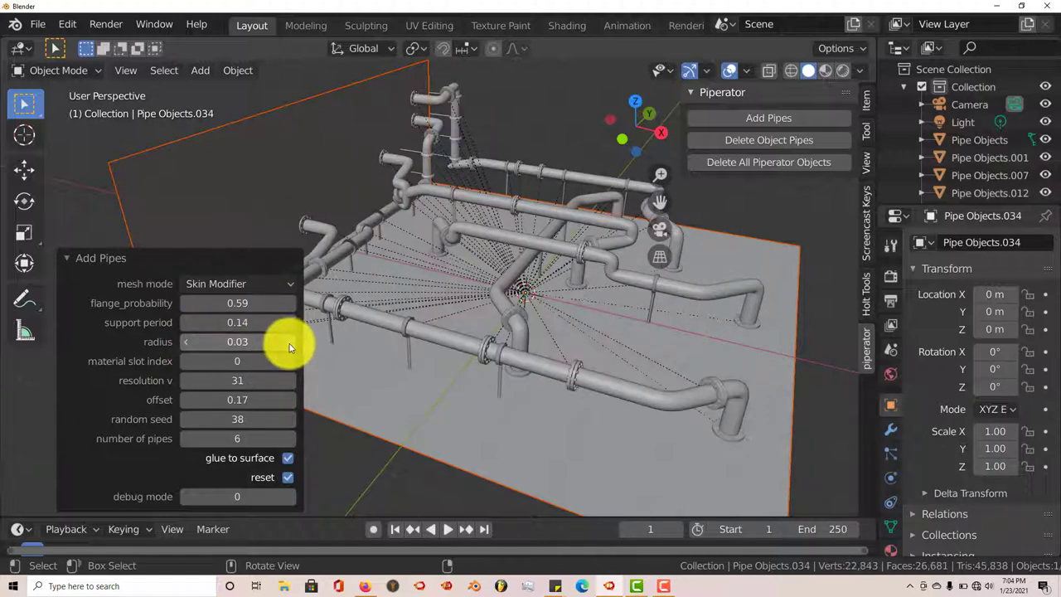
{"action": "left_click", "coordinate": [290, 342]}
{"action": "mouse_move", "coordinate": [538, 335]}
{"action": "middle_mouse_down"}
{"action": "mouse_move", "coordinate": [492, 331]}
{"action": "mouse_move", "coordinate": [524, 338]}
{"action": "mouse_move", "coordinate": [544, 320]}
{"action": "middle_mouse_up"}
{"action": "middle_click_drag", "start_coordinate": [632, 309], "coordinate": [614, 315]}
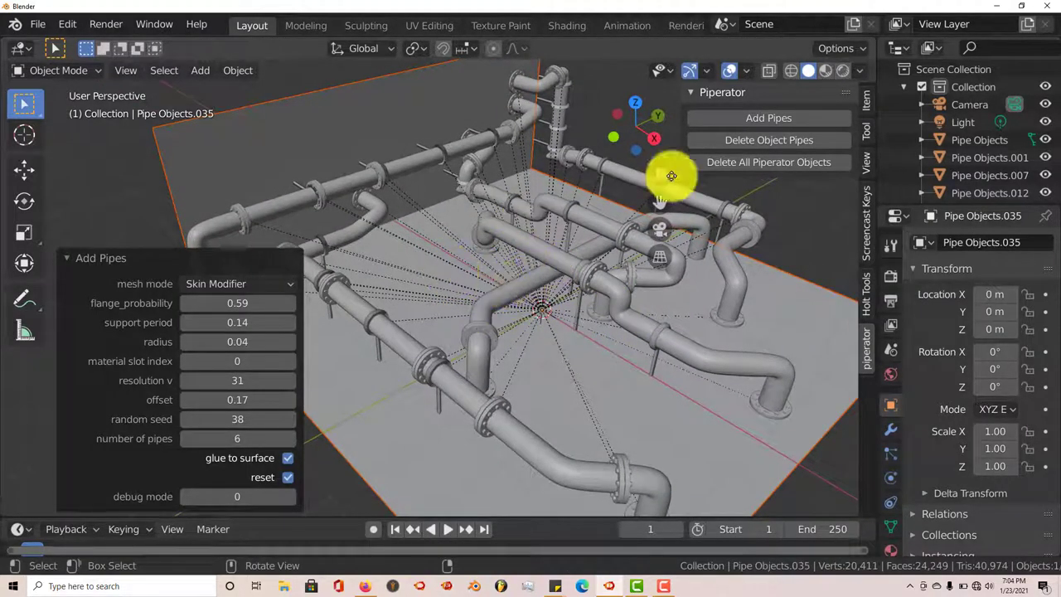
Step: Turn off the Origins display in the Viewport Overlays
{"action": "left_click", "coordinate": [749, 71]}
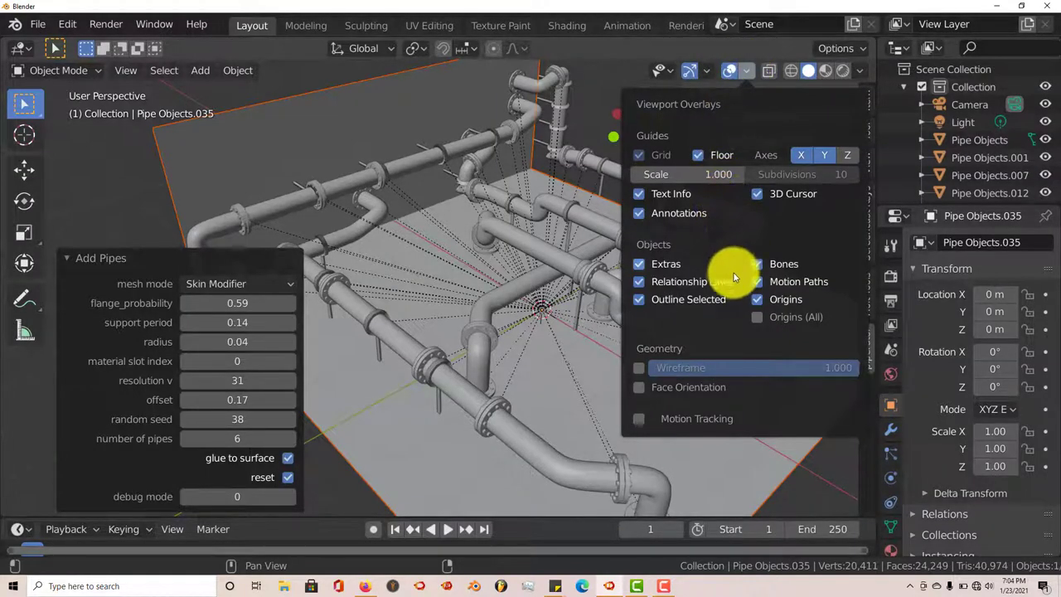
{"action": "left_click", "coordinate": [746, 300]}
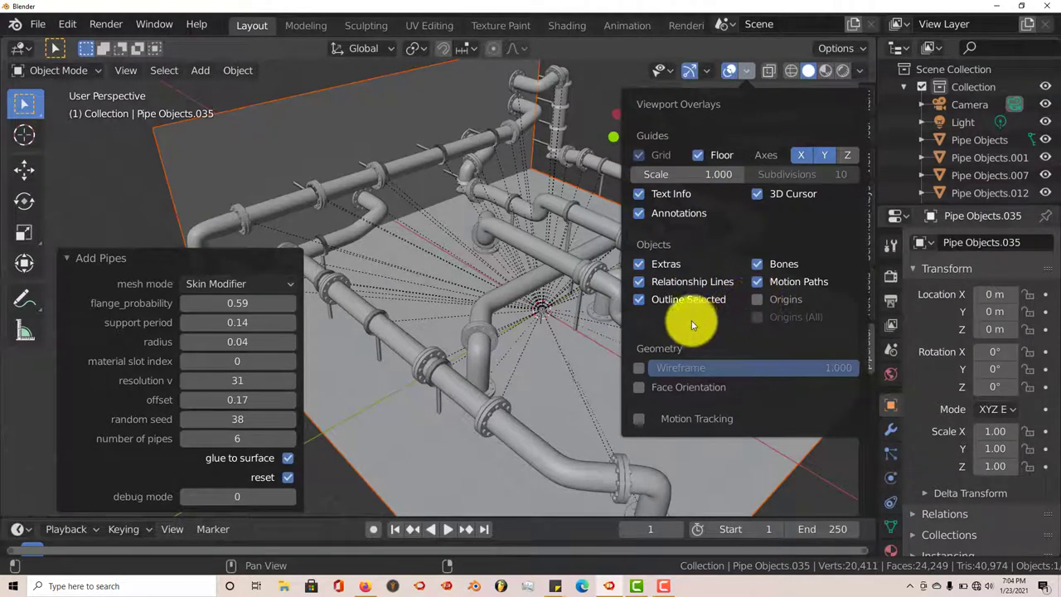
{"action": "left_click", "coordinate": [640, 281]}
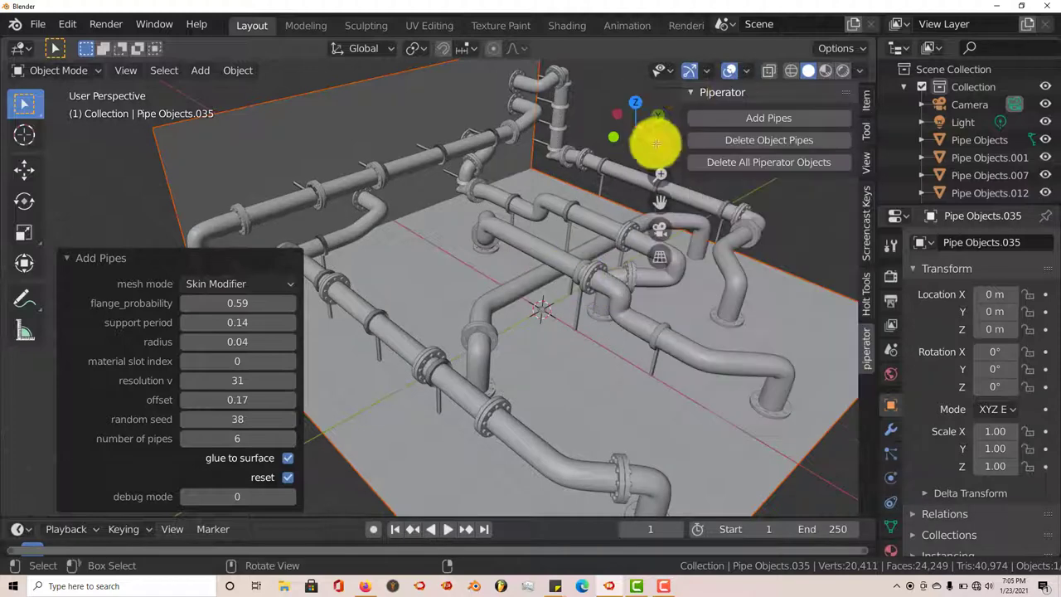
{"action": "middle_click_drag", "start_coordinate": [522, 280], "coordinate": [542, 252]}
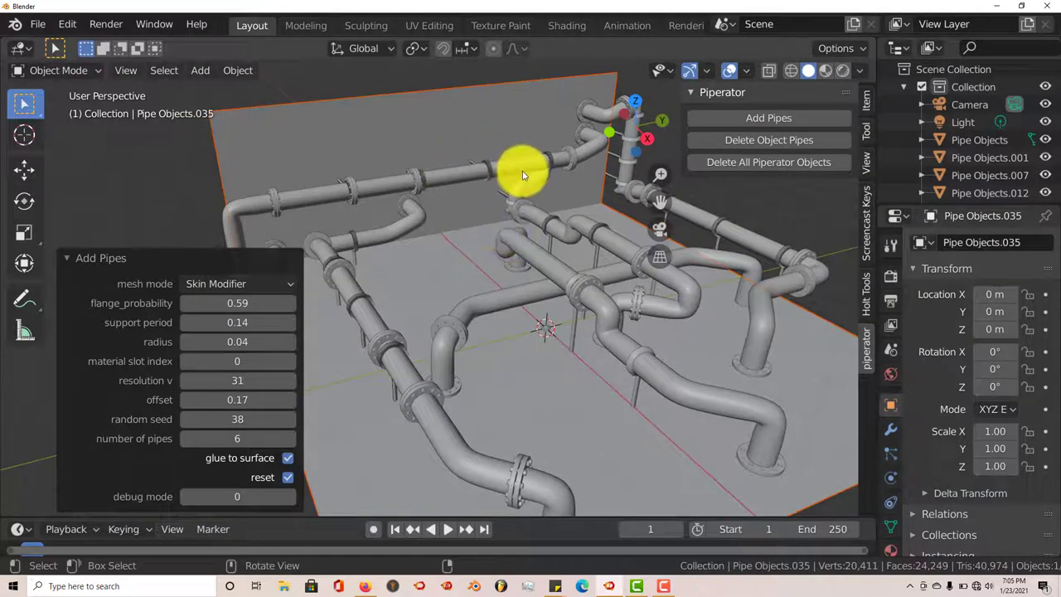
{"action": "mouse_move", "coordinate": [555, 326]}
{"action": "middle_mouse_down"}
{"action": "mouse_move", "coordinate": [544, 317]}
{"action": "mouse_move", "coordinate": [541, 329]}
{"action": "middle_mouse_up"}
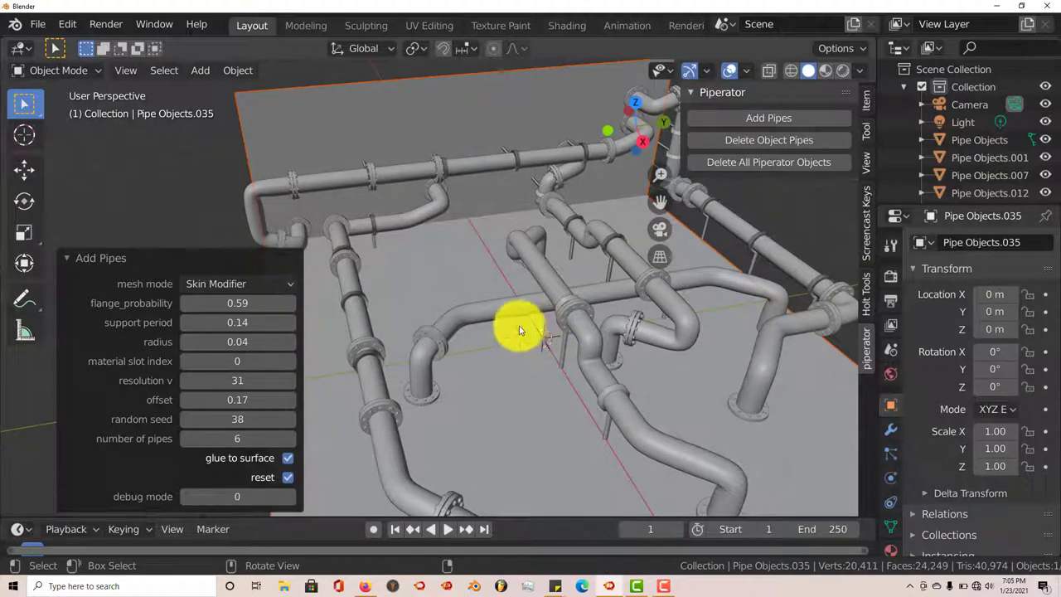
{"action": "middle_click_drag", "start_coordinate": [513, 280], "coordinate": [545, 274]}
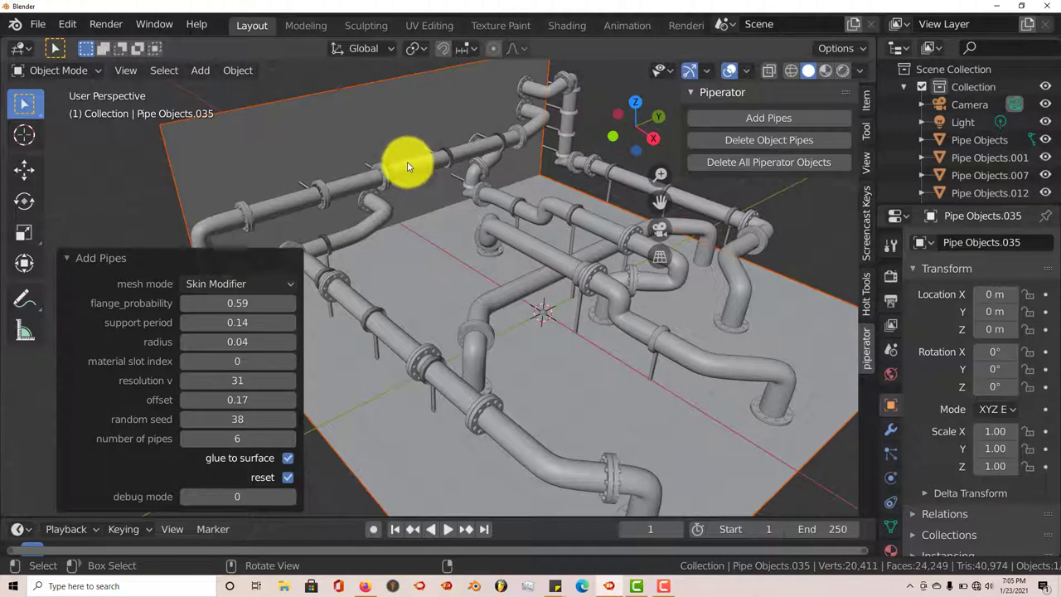
{"action": "middle_click_drag", "start_coordinate": [438, 291], "coordinate": [498, 274]}
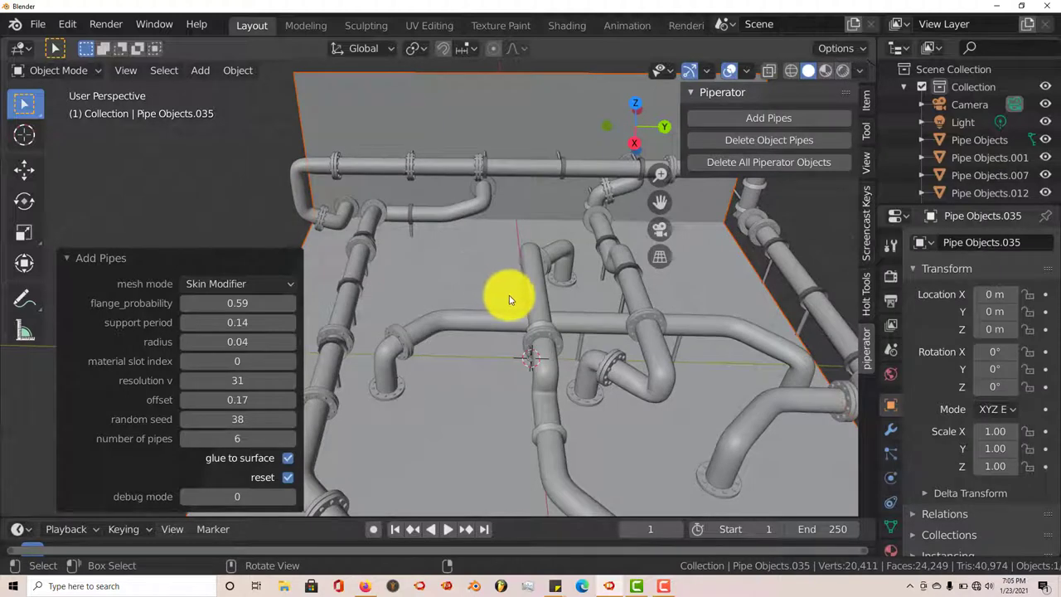